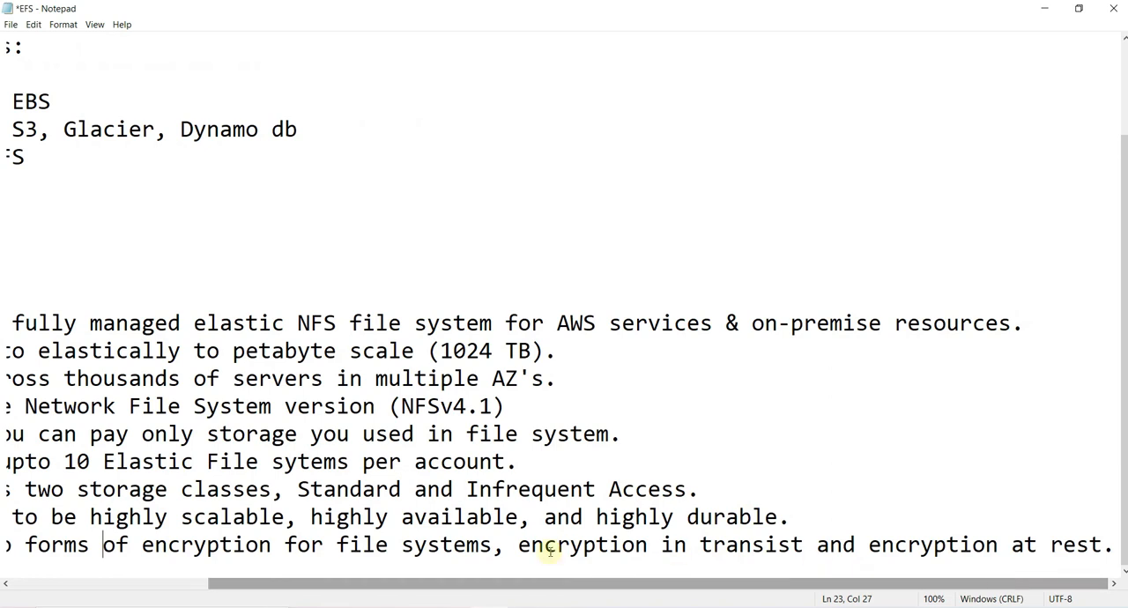
- Review the Notepad notes on encryption in transit and at rest alongside the NFS client-server diagram in Paint
drag(519, 544, 792, 544)
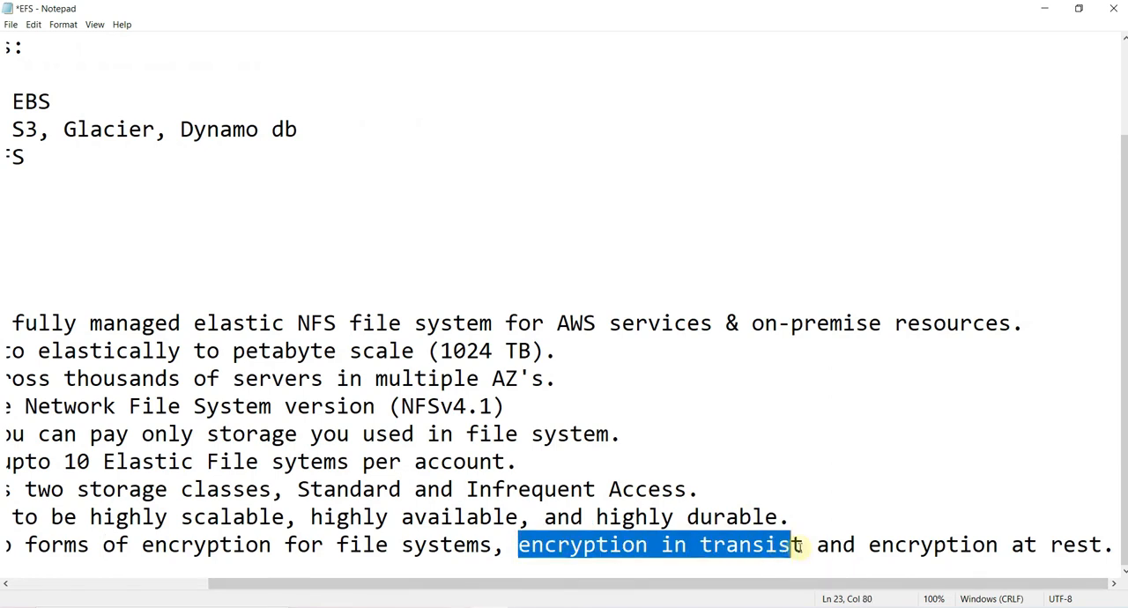
click(868, 544)
drag(868, 545, 1114, 544)
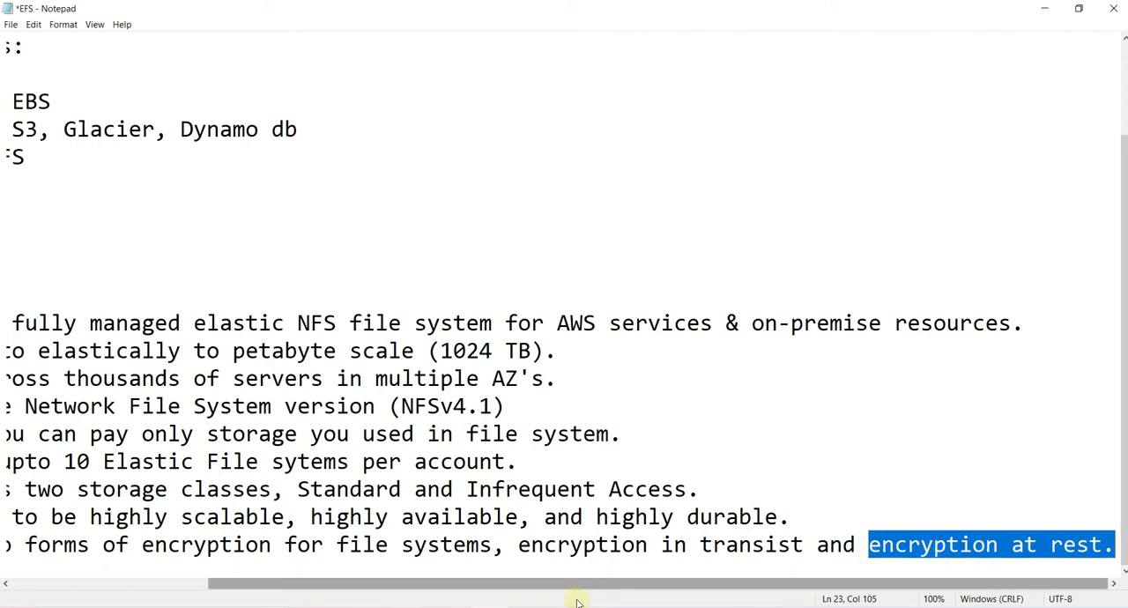
click(526, 607)
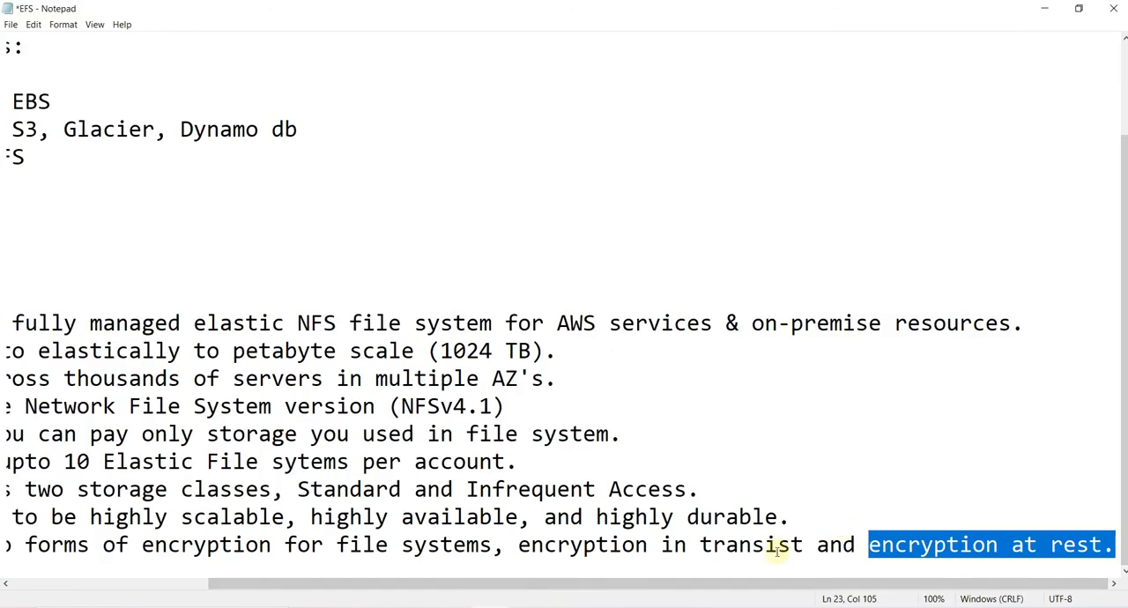
drag(804, 545, 518, 547)
click(526, 607)
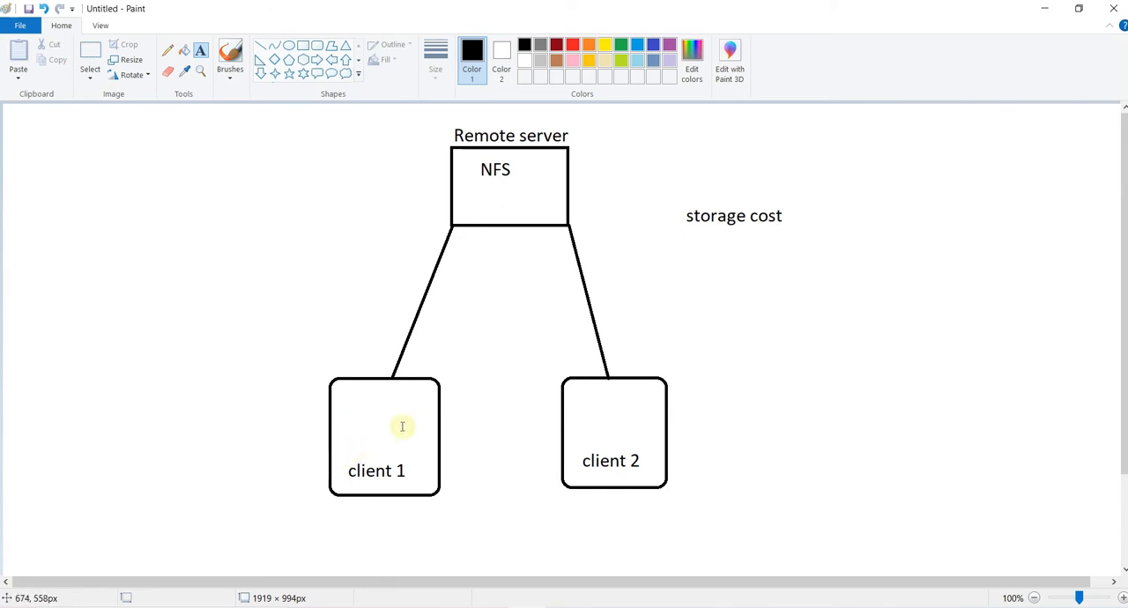
click(345, 451)
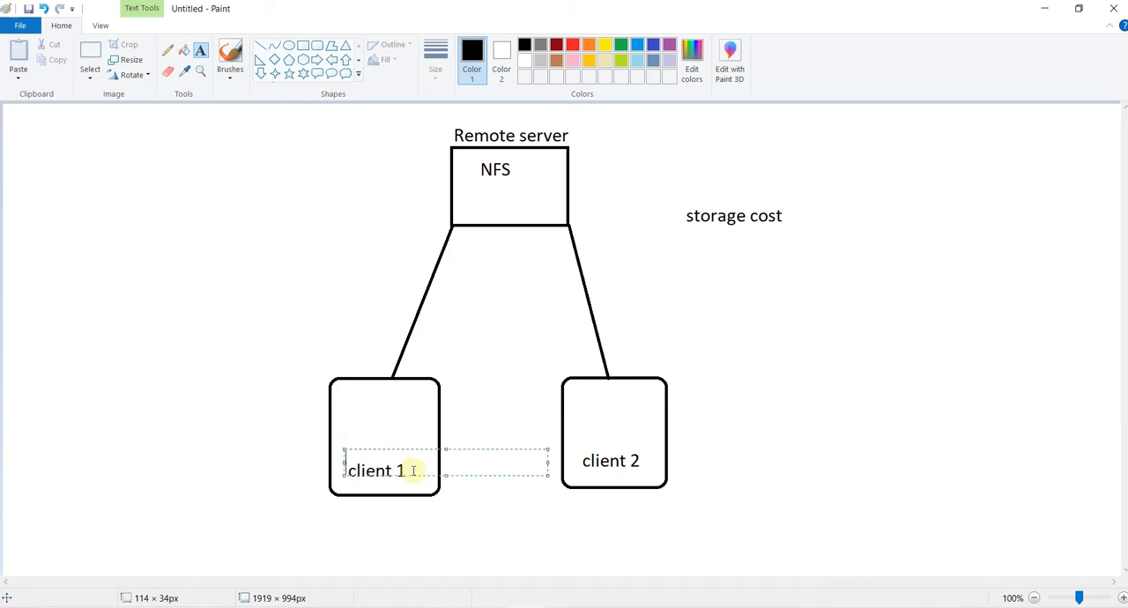
click(531, 603)
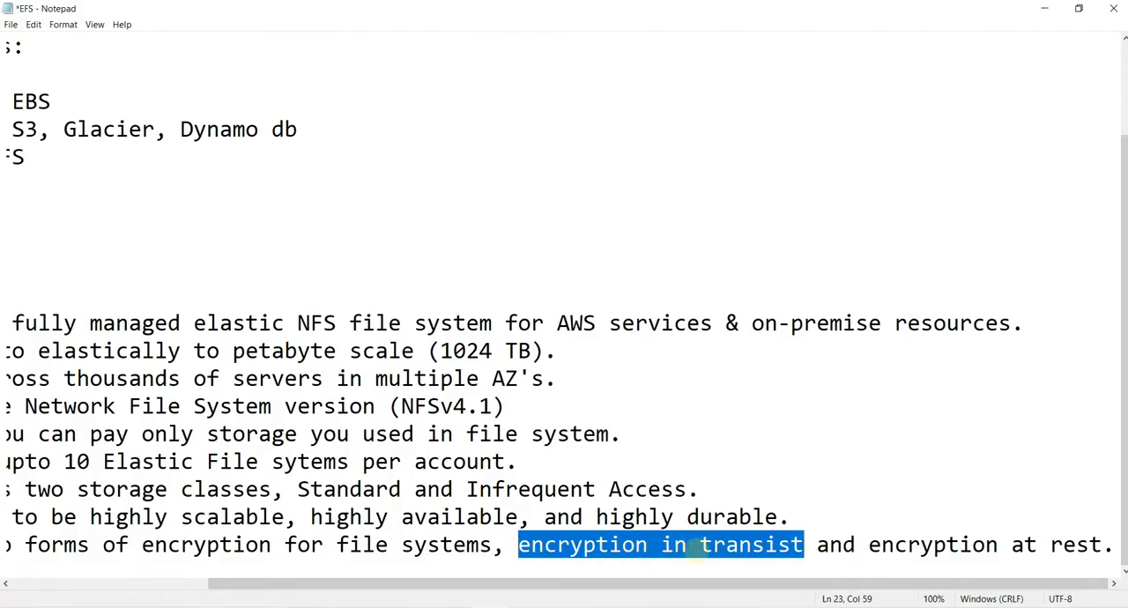
click(695, 549)
drag(664, 582, 463, 588)
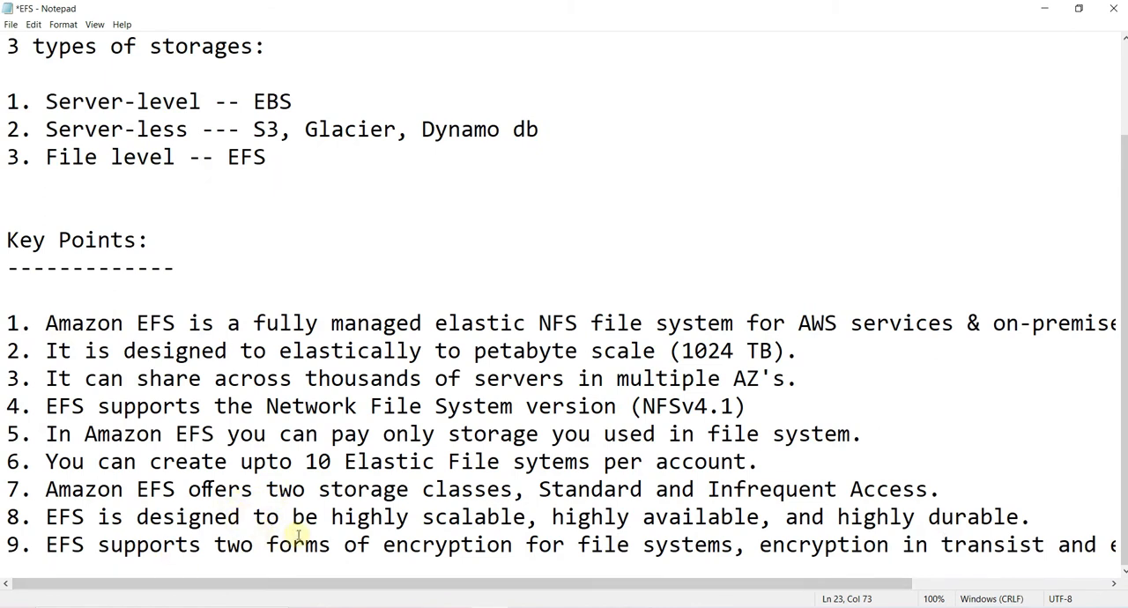
- Switch to the AWS Management Console in the browser, search for efs and open the EFS service
key(alt+Tab)
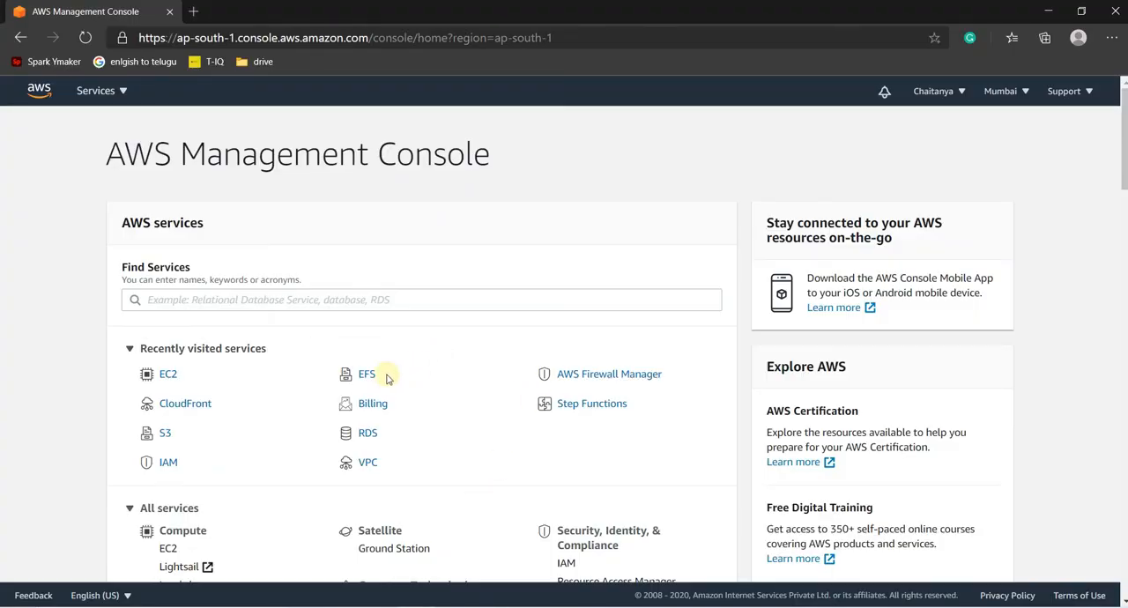
click(364, 307)
text(efs)
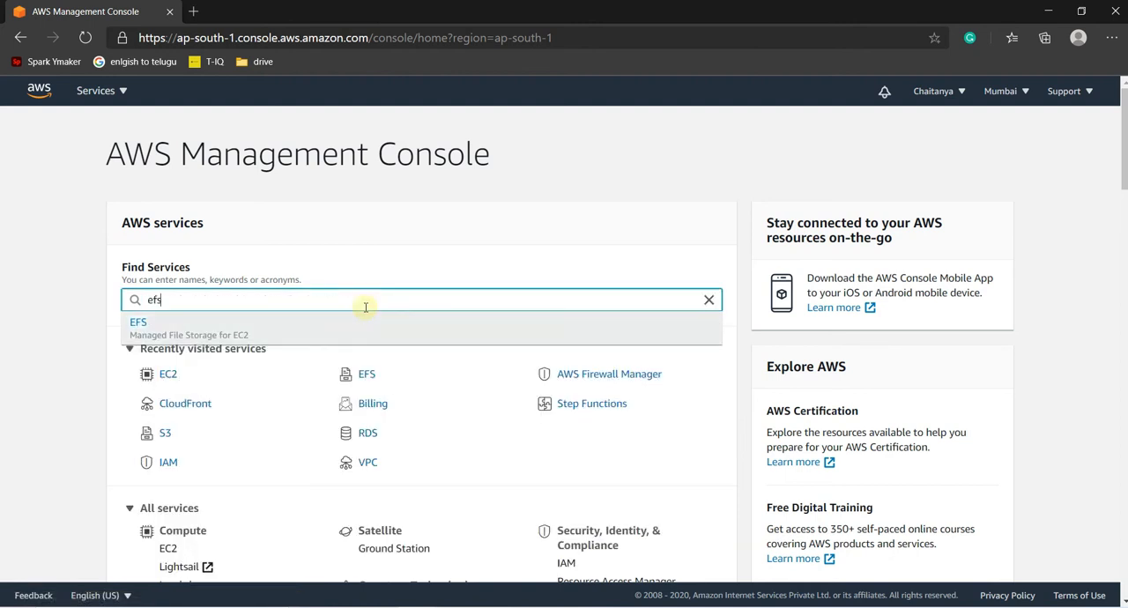
click(311, 333)
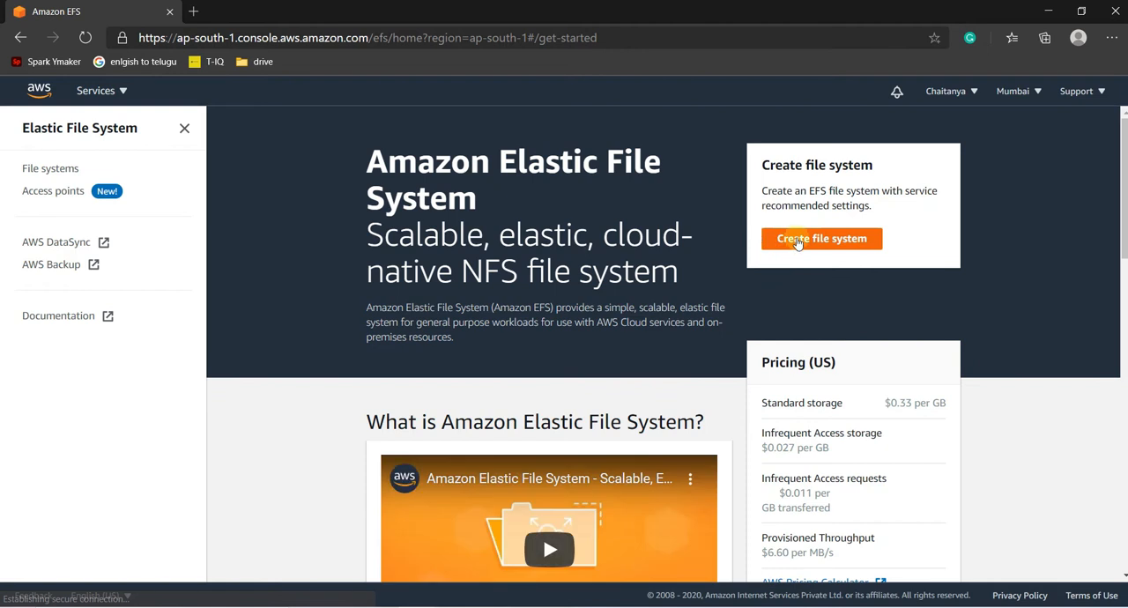
- Create an EFS file system named MyEFS in the virtual private cloud MyVPC
click(797, 240)
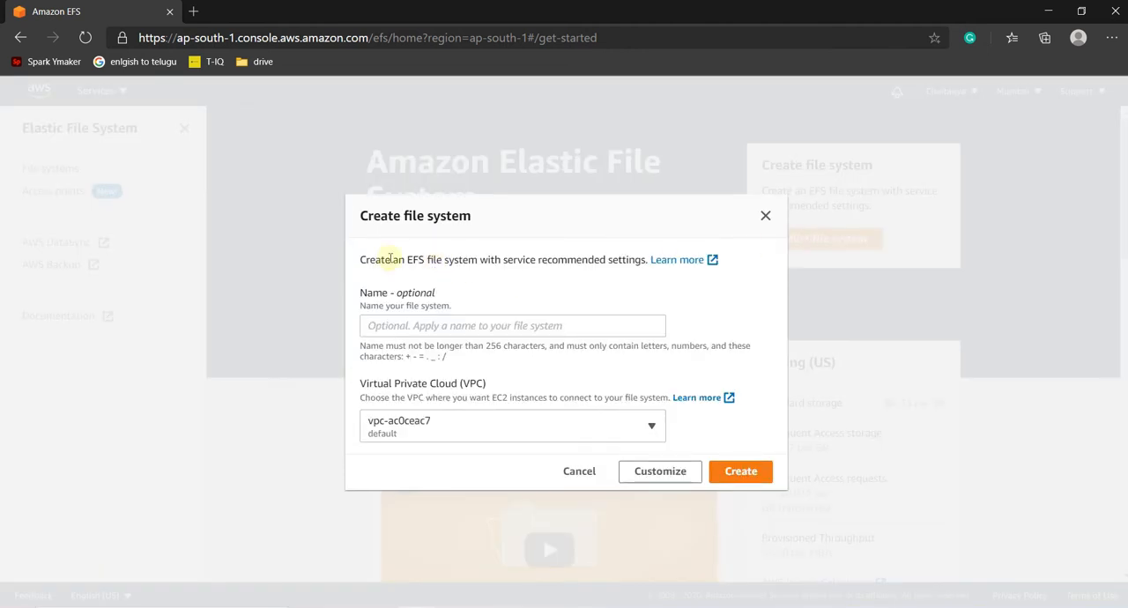
click(428, 325)
text(MyEFS)
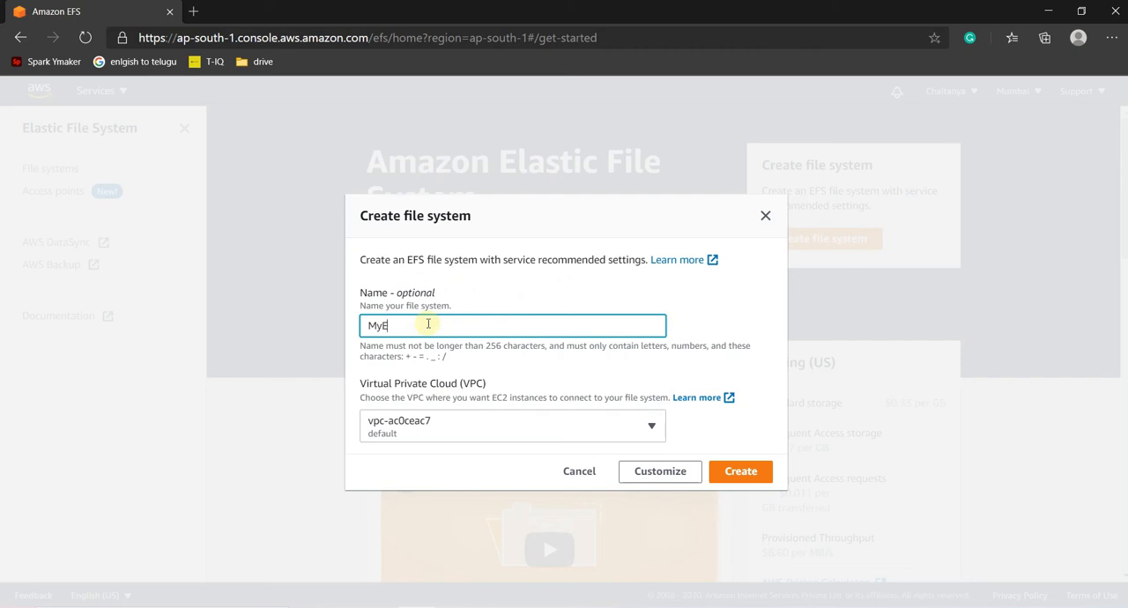
click(476, 428)
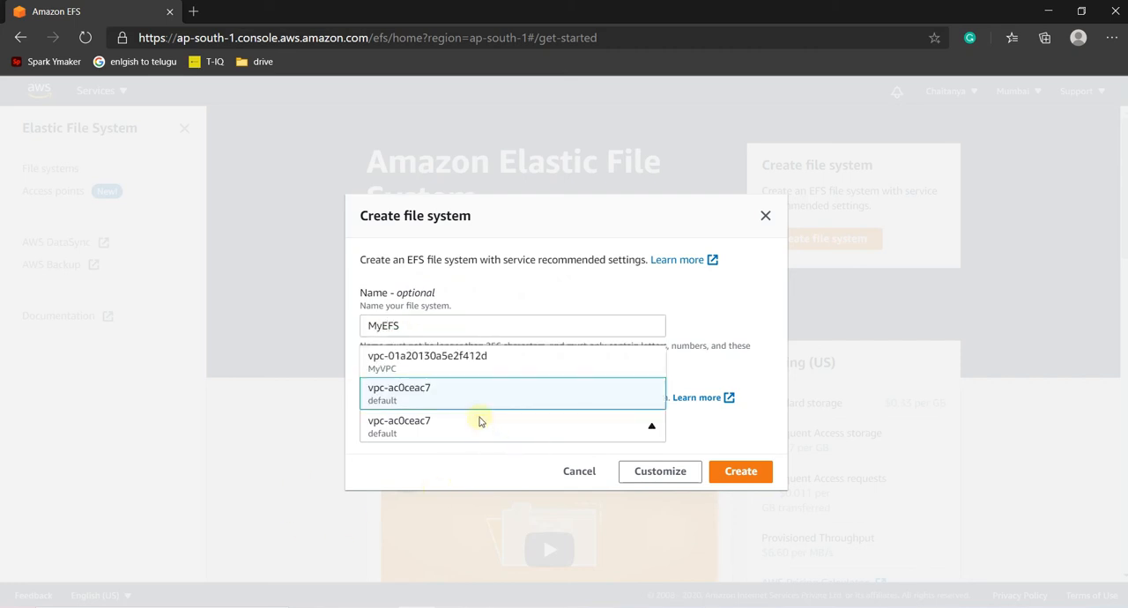
click(457, 361)
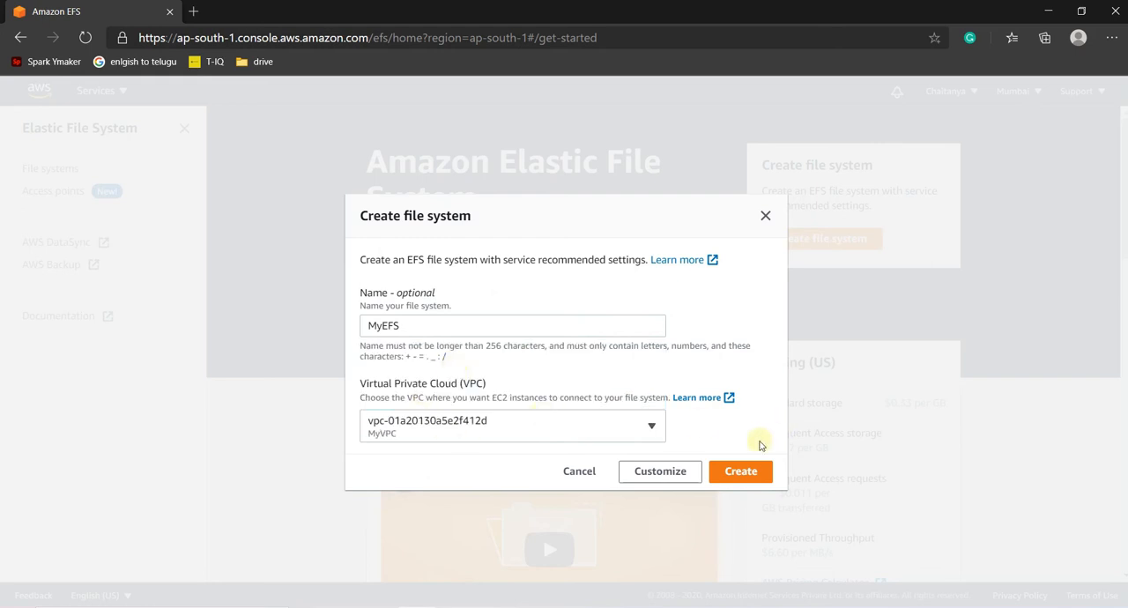
click(744, 471)
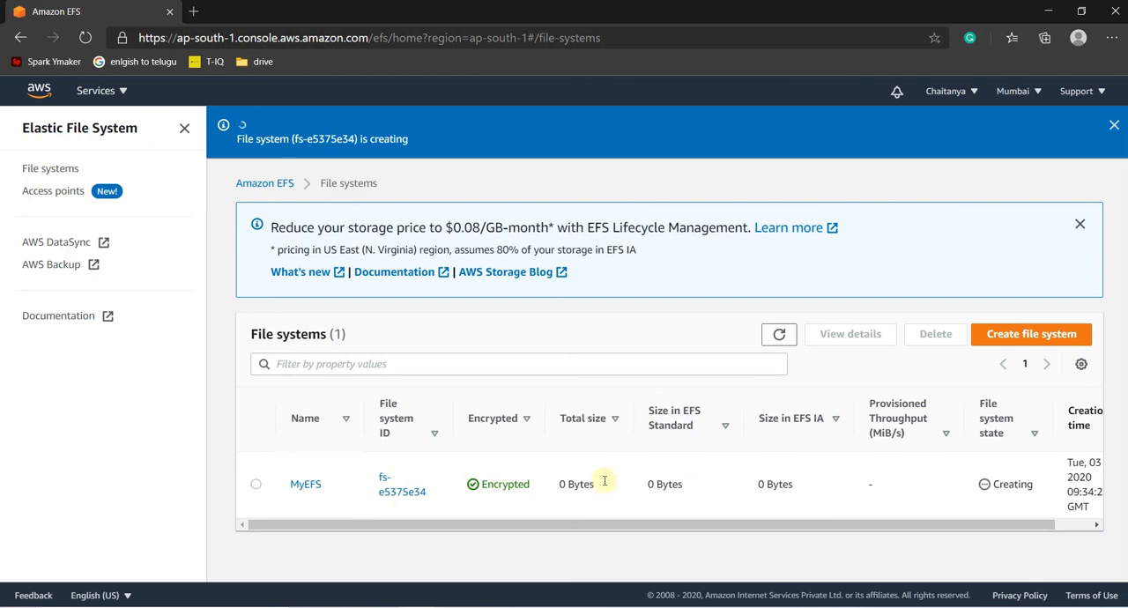
- Refresh the file systems list, then open MyEFS and its general settings for editing
click(779, 334)
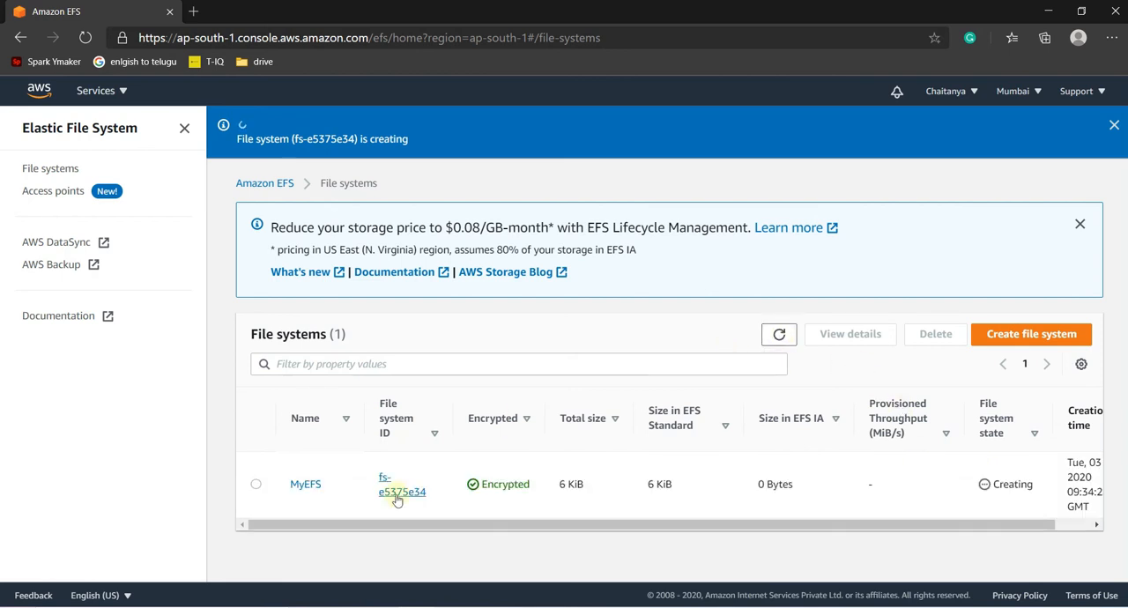
click(315, 483)
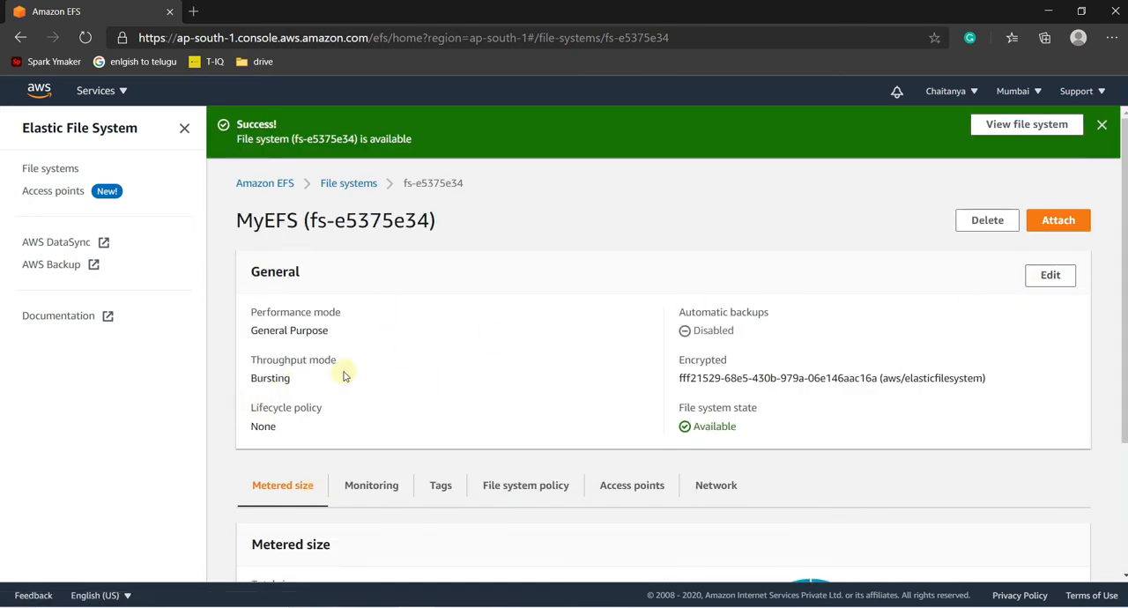
click(1045, 277)
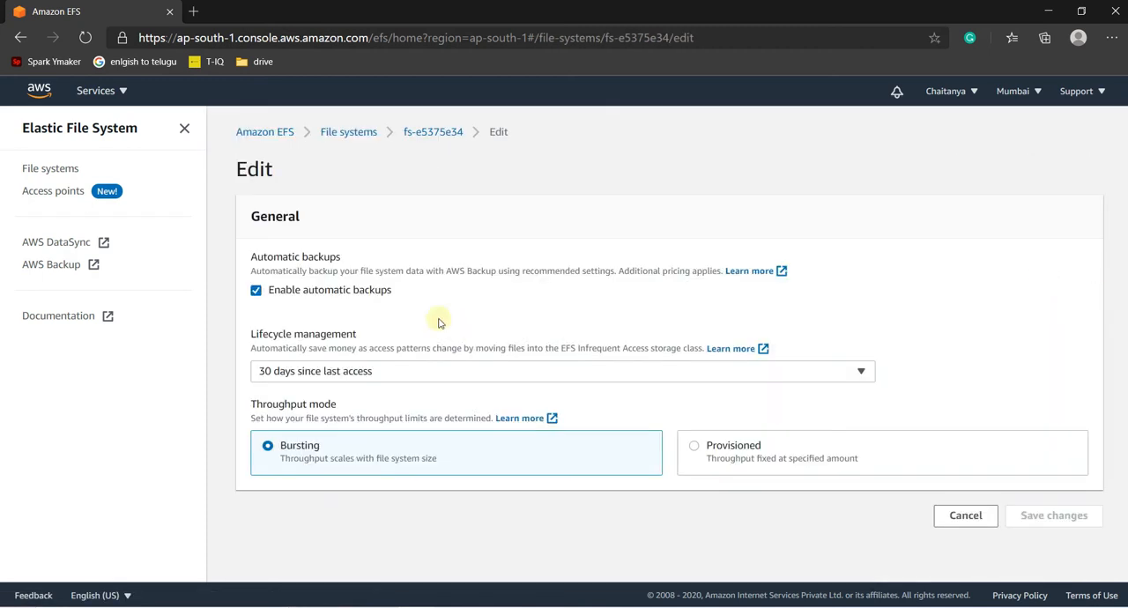
- Turn off automatic backups in the general settings of the MyEFS file system
drag(252, 259, 357, 272)
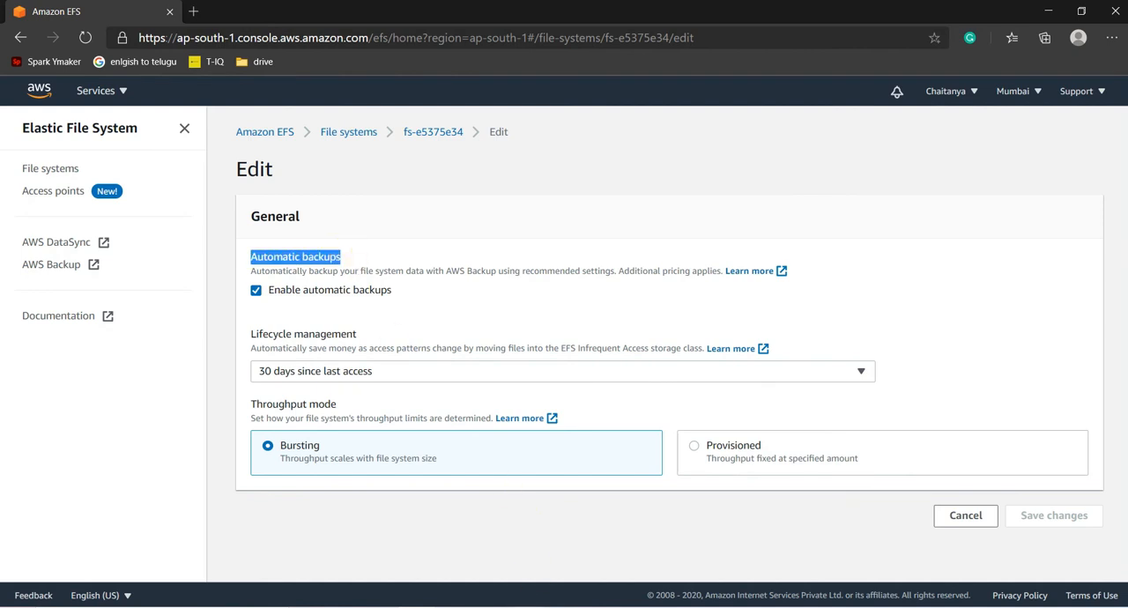
key(alt+Tab)
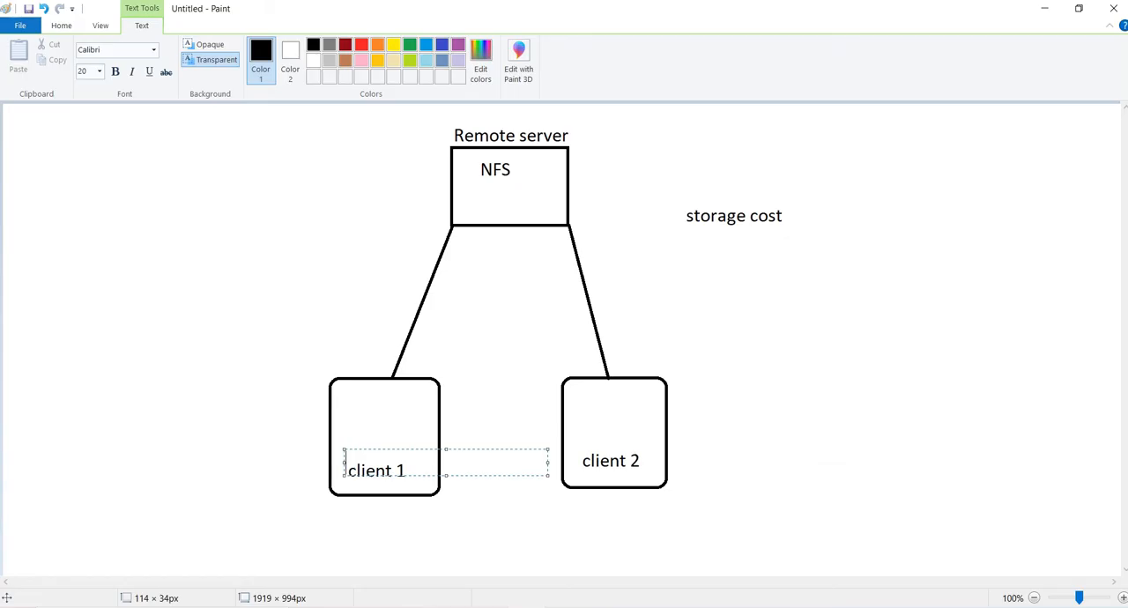
click(491, 606)
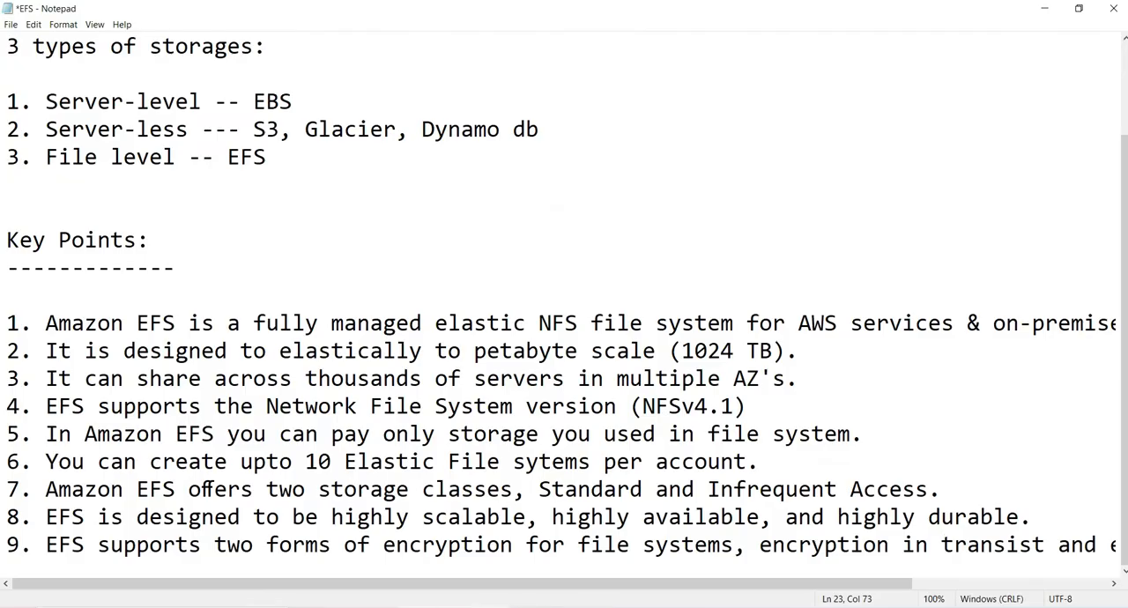
click(417, 606)
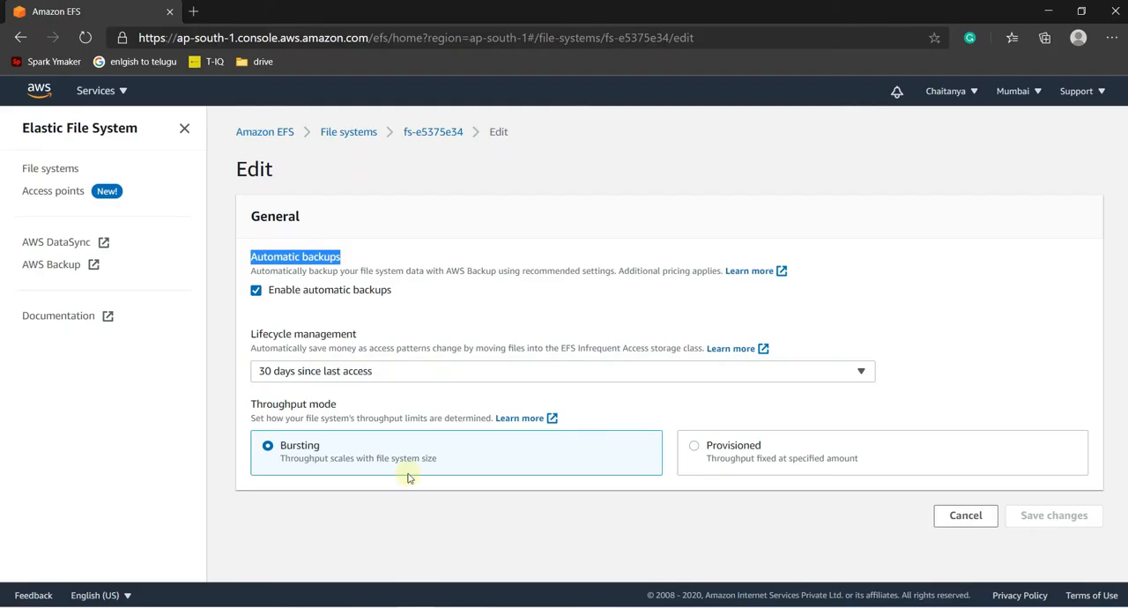
click(291, 264)
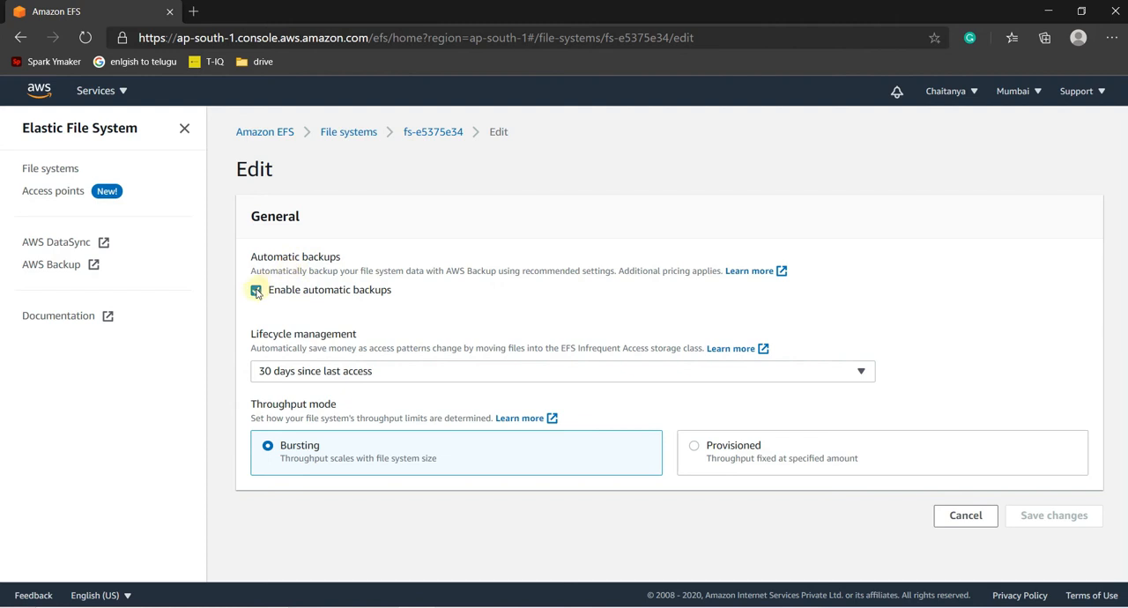
click(256, 291)
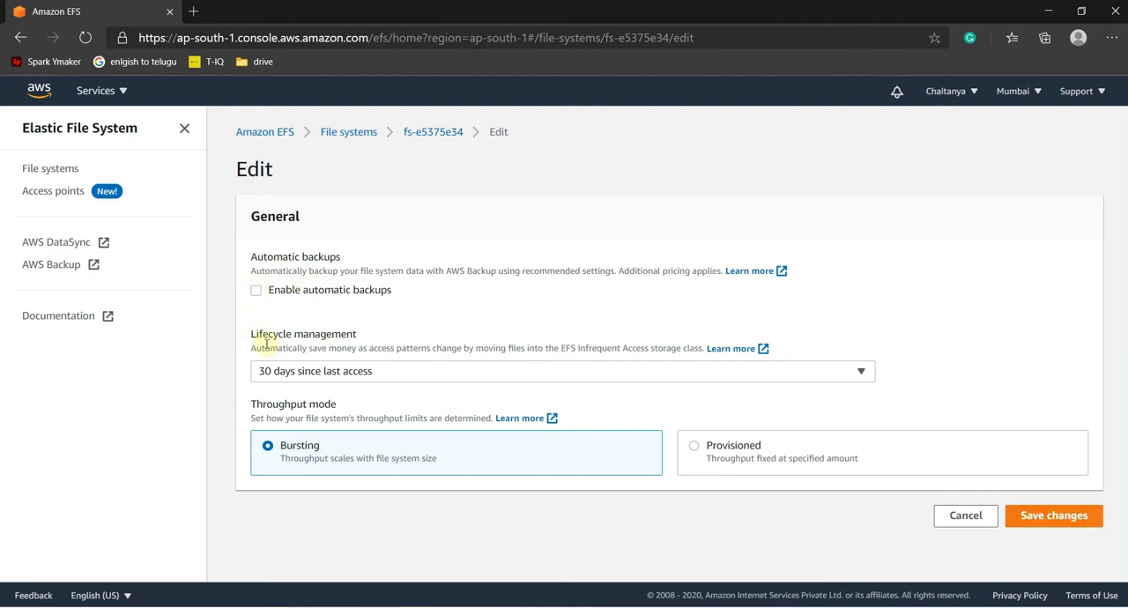
- Examine the lifecycle management setting and its available days-since-last-access options
drag(252, 340, 356, 336)
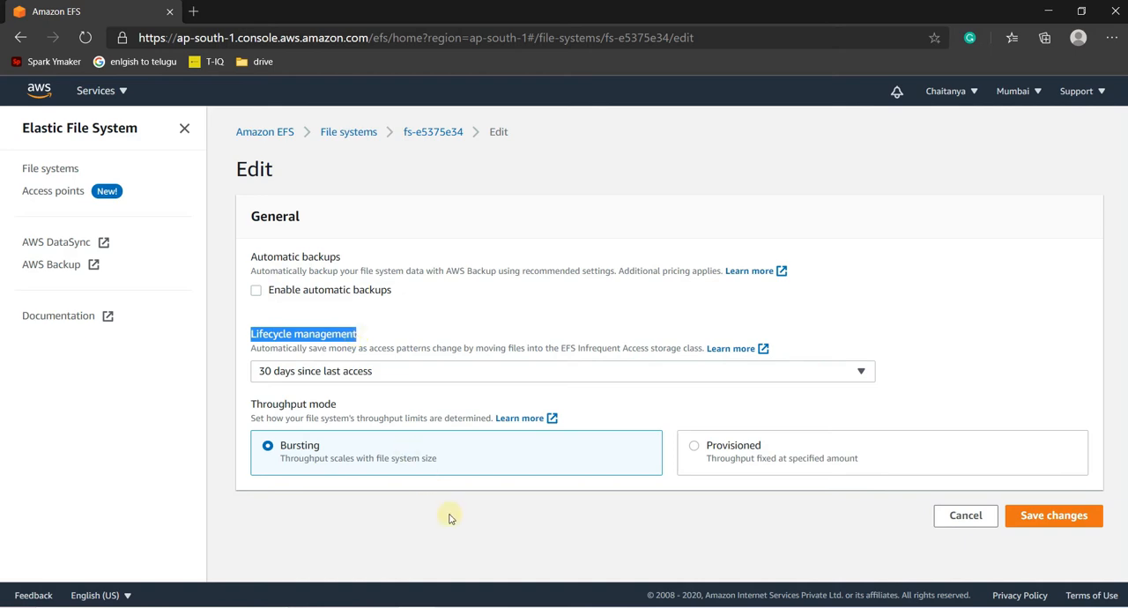
click(411, 607)
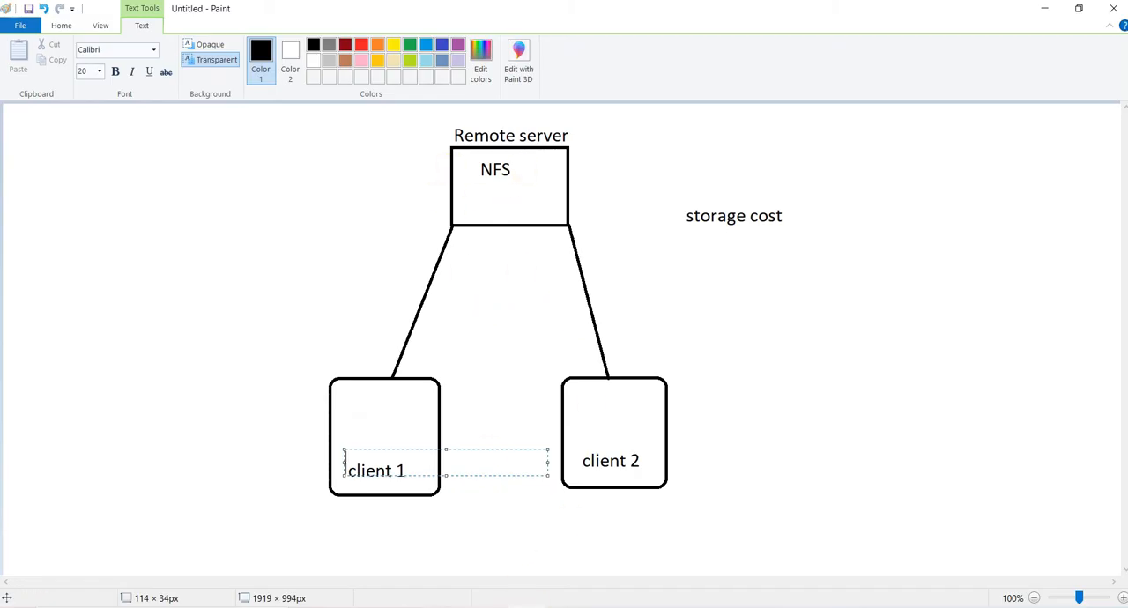
click(397, 607)
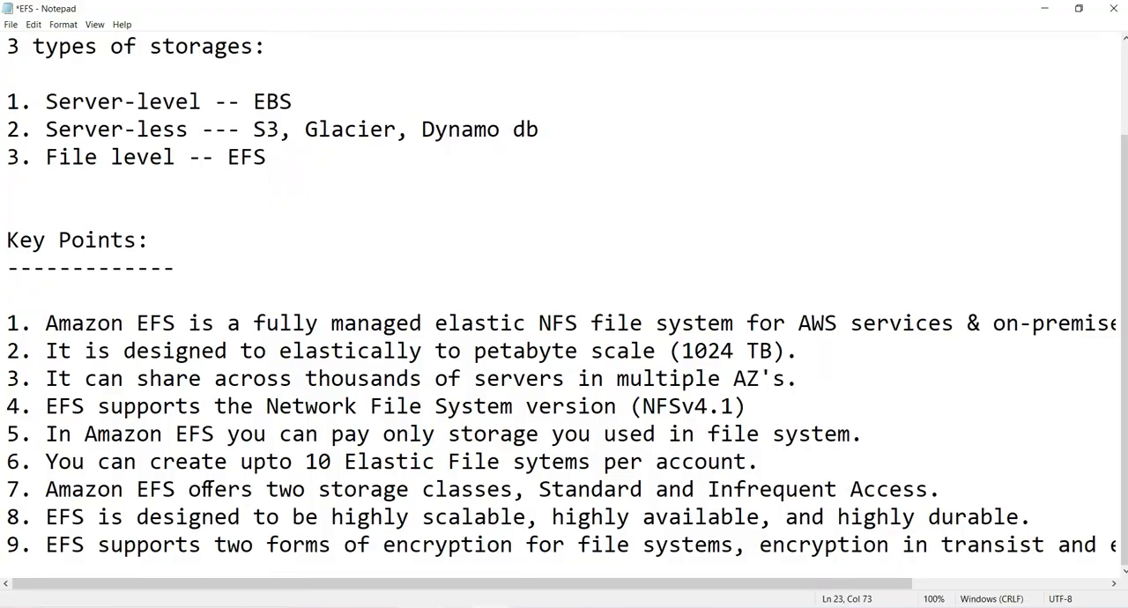
click(413, 607)
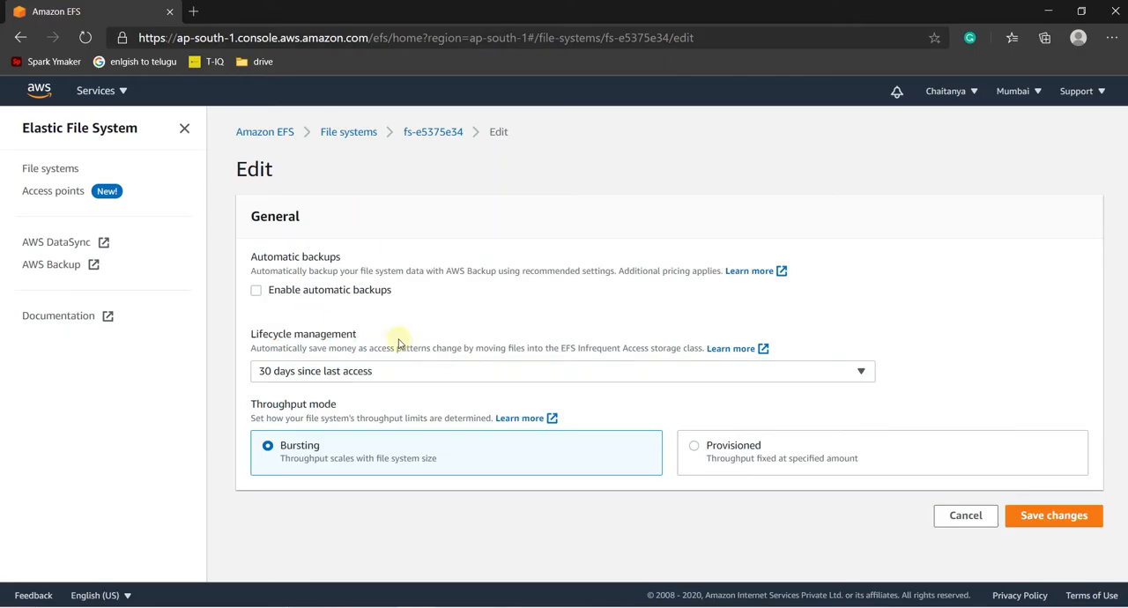
click(381, 373)
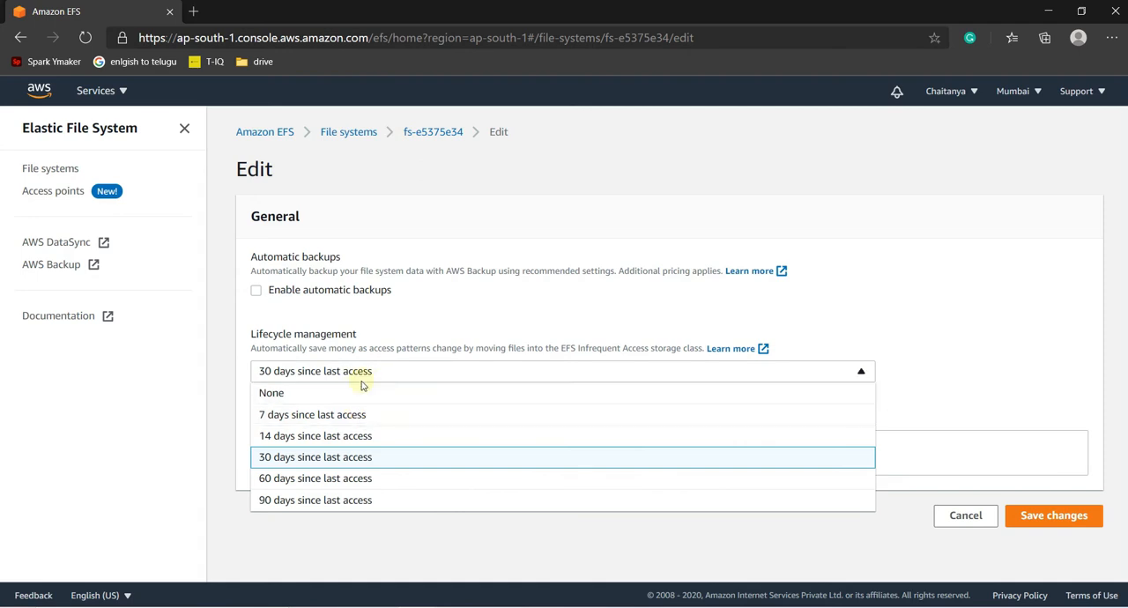
click(329, 341)
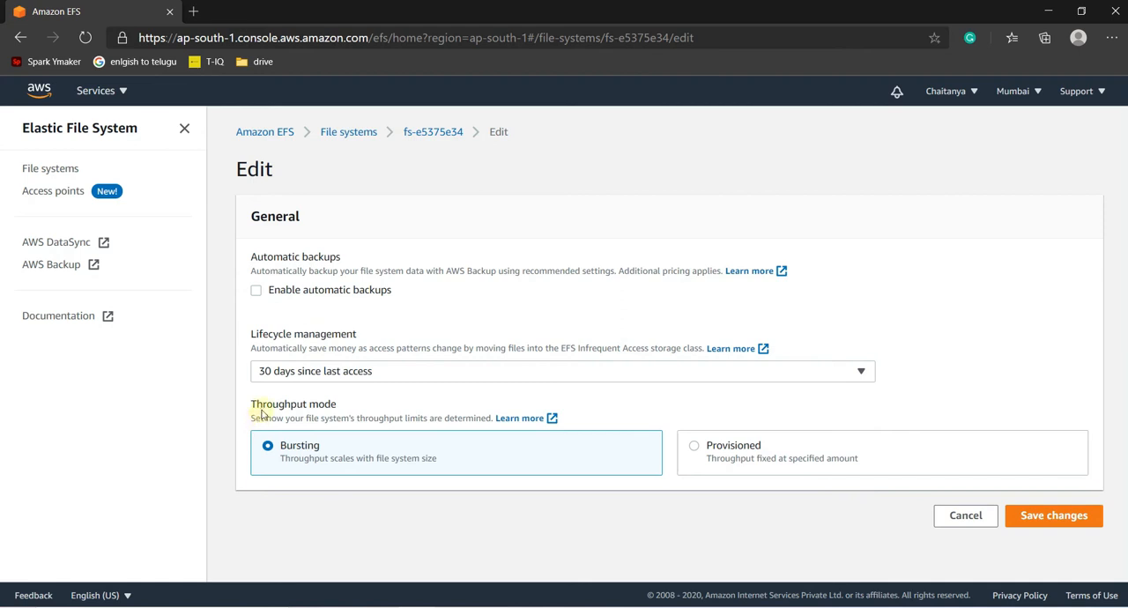
- Examine the Bursting throughput mode in the settings and compare it with the NFS diagram in Paint
drag(251, 405, 356, 404)
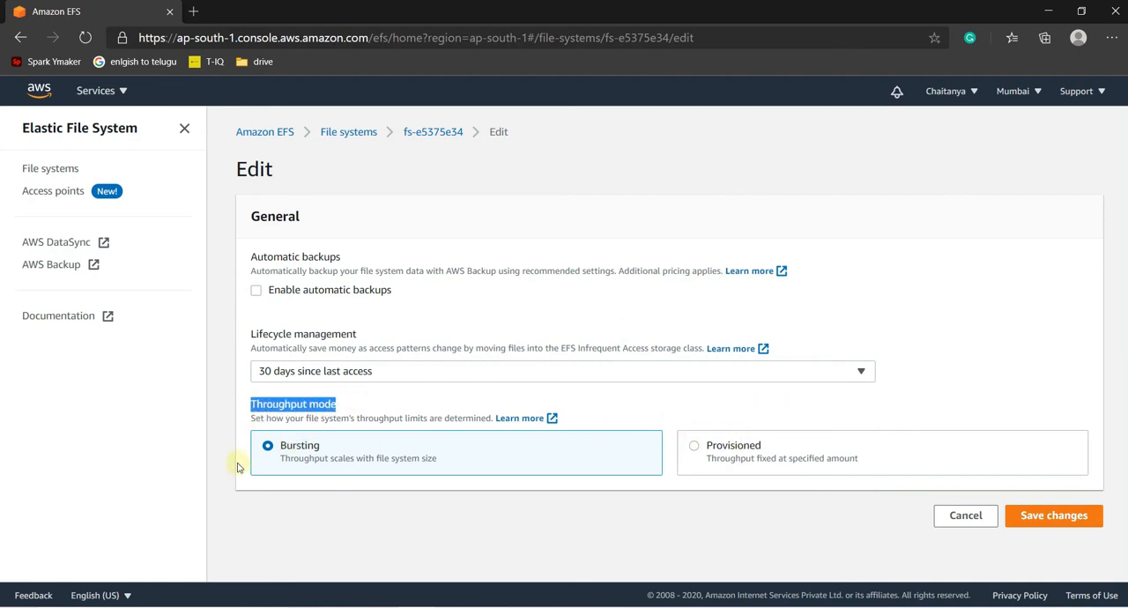
drag(280, 446, 332, 449)
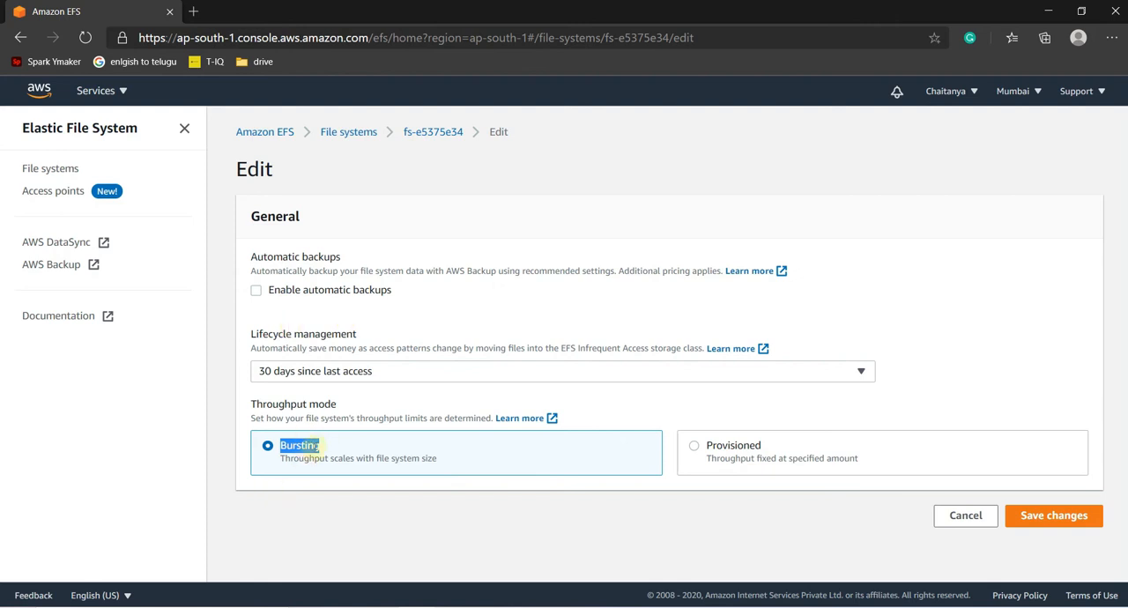
click(656, 402)
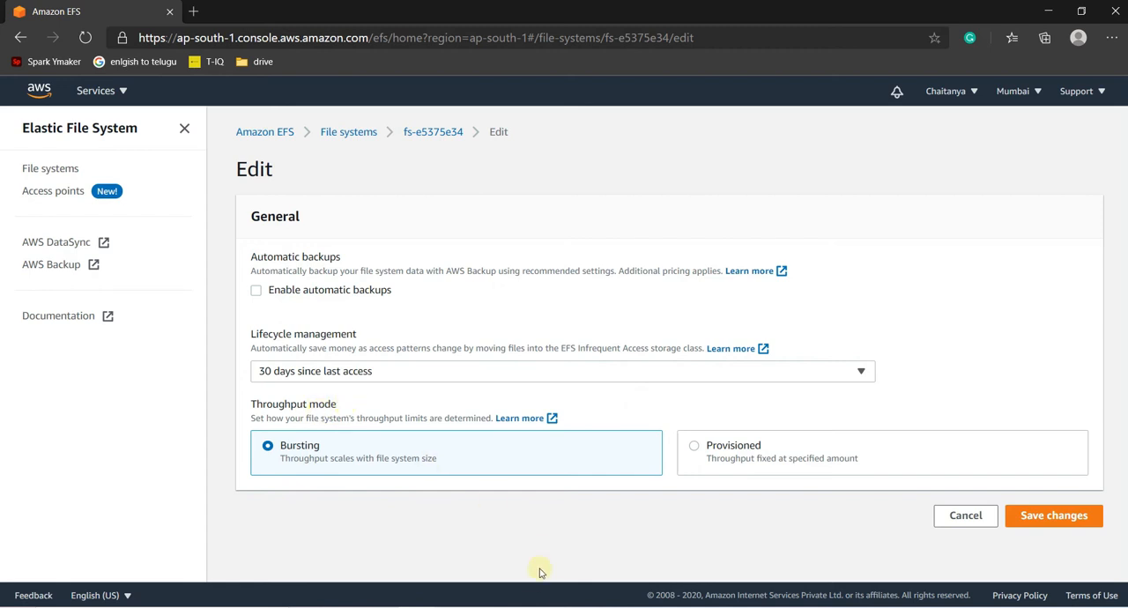
click(527, 606)
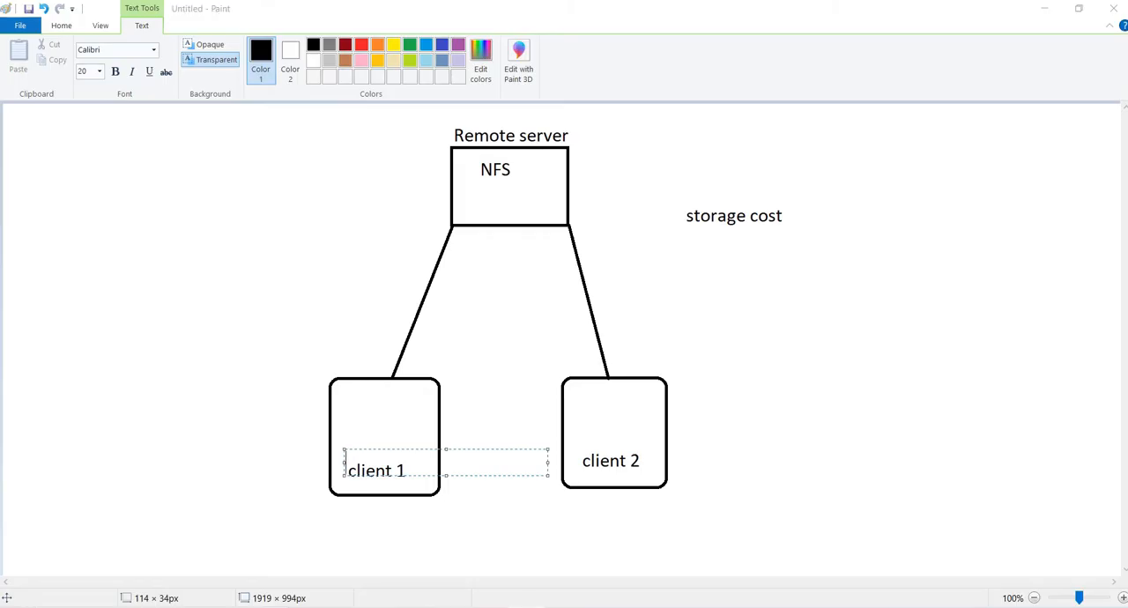
click(529, 605)
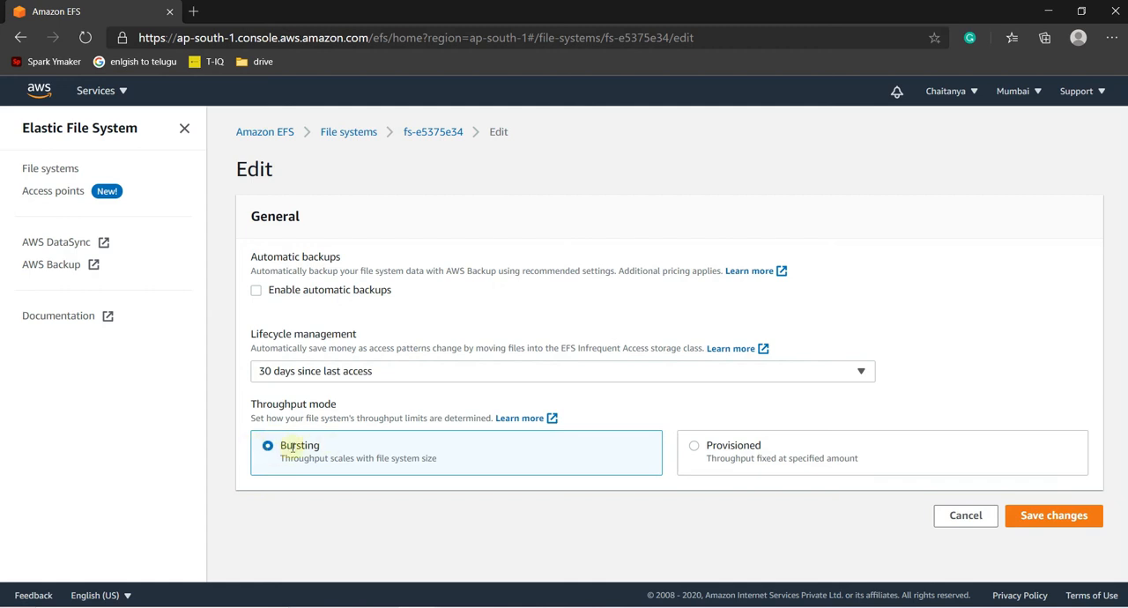
- Examine the Provisioned throughput option and its valid range, switch back to Bursting, and save the general settings
click(695, 447)
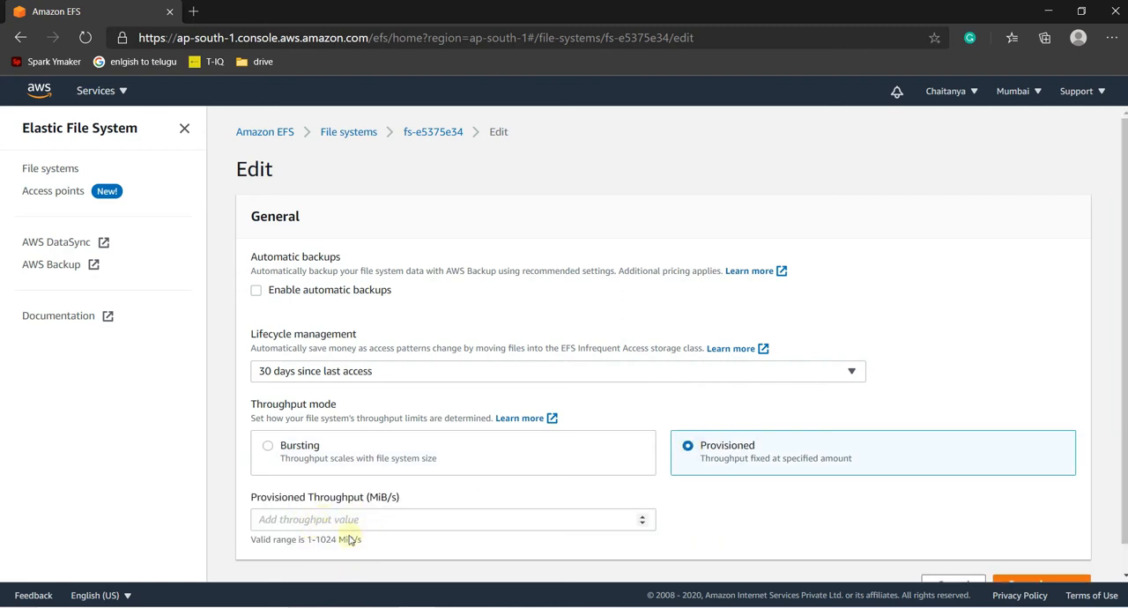
drag(315, 539, 363, 538)
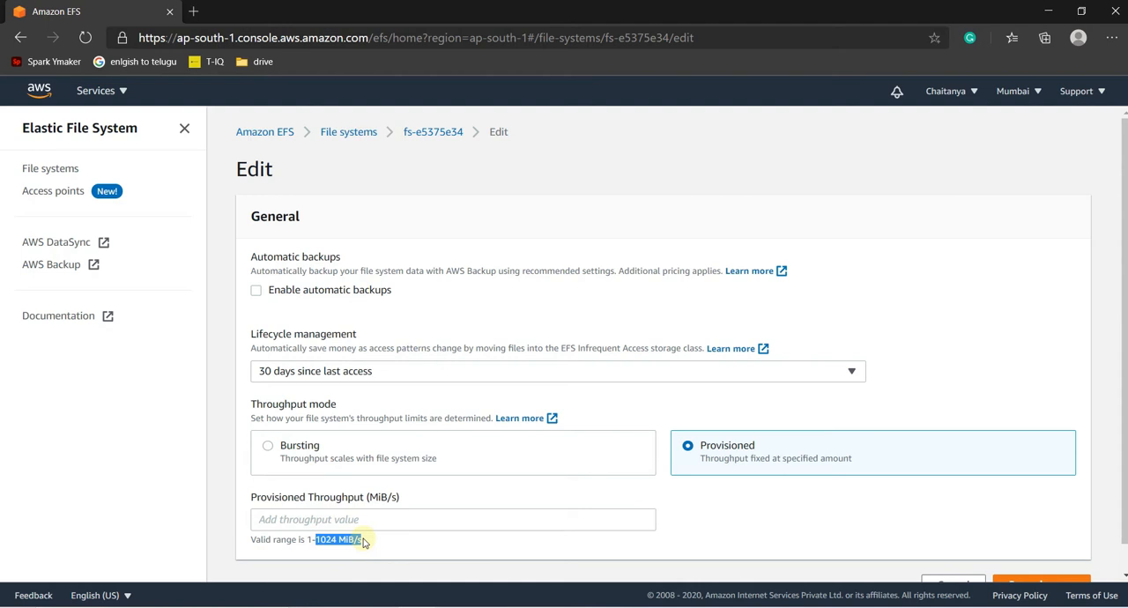
click(268, 447)
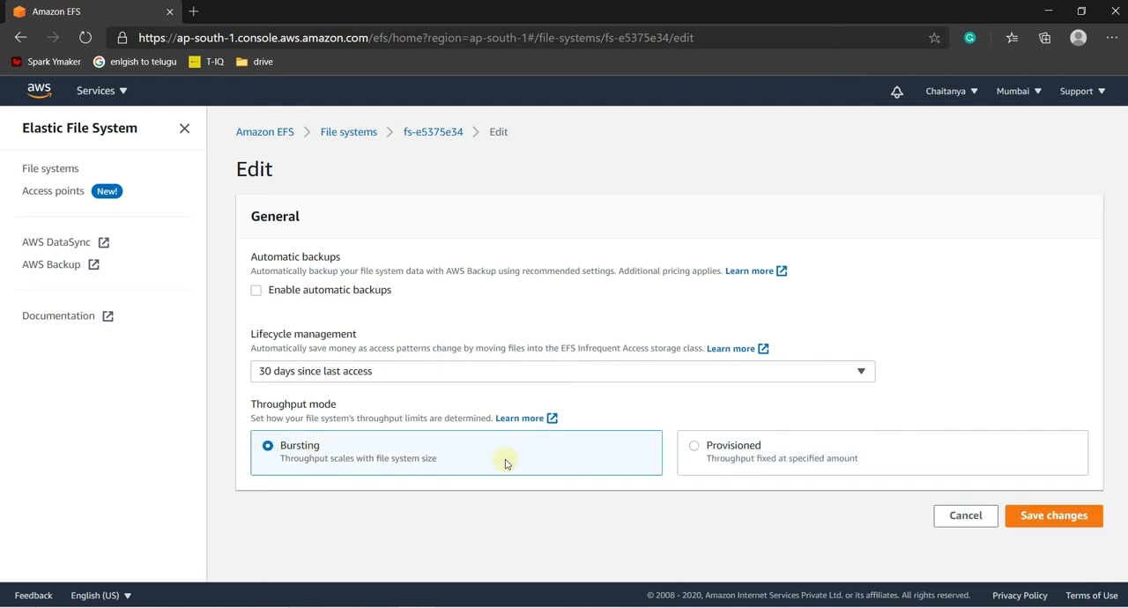
click(1072, 516)
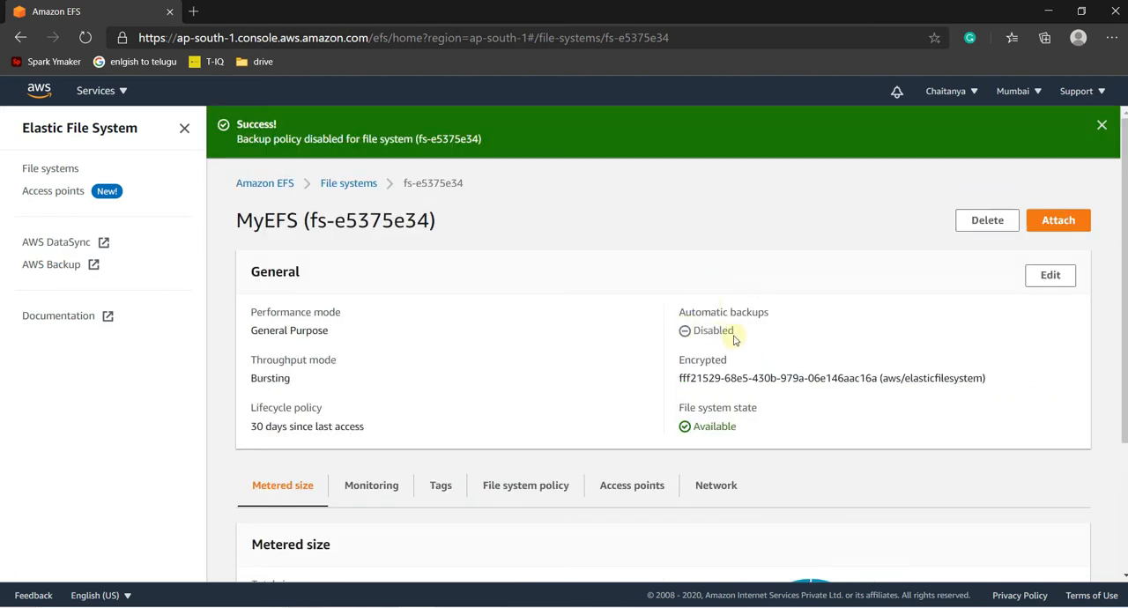
- View the introduction of the Amazon EFS user guide and return to the MyEFS details page
click(63, 322)
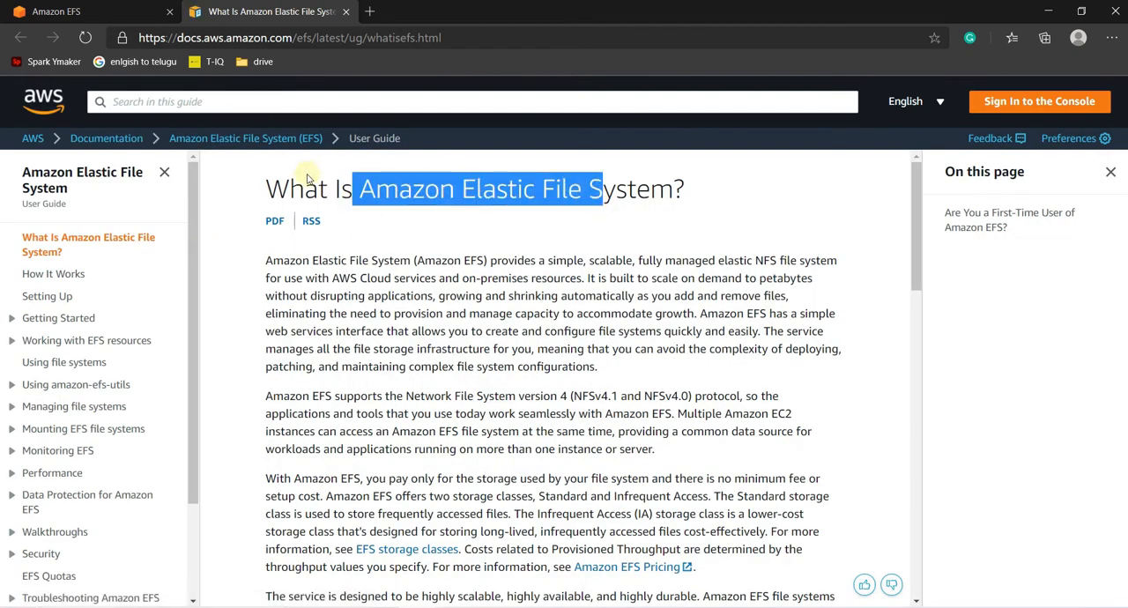
click(140, 9)
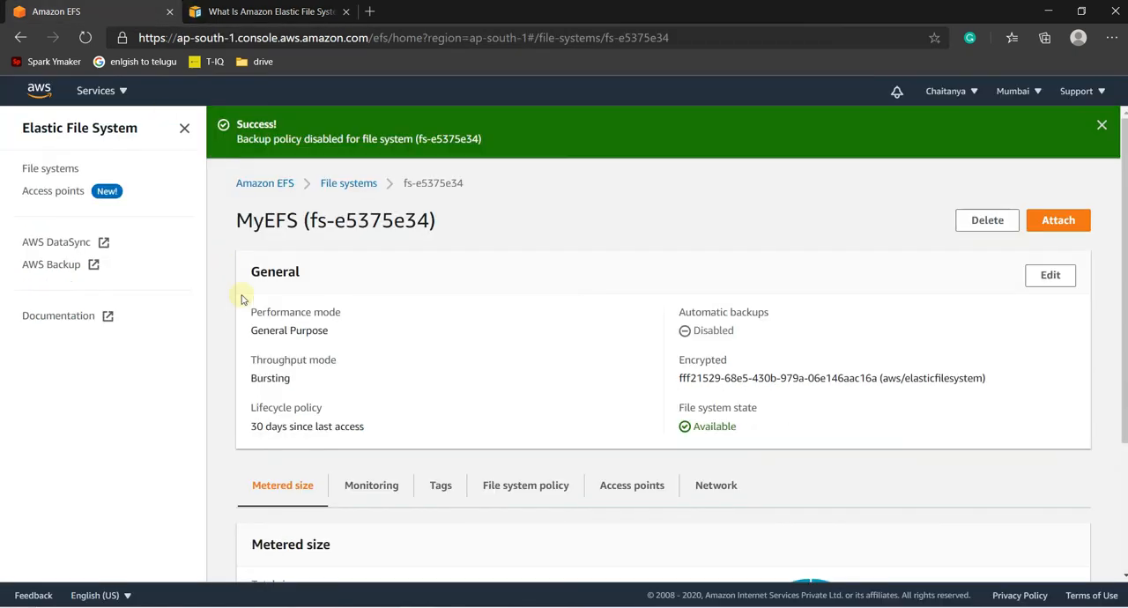
- Start creating a mount target from the network settings of the MyEFS file system
scroll(525, 315, down, 3)
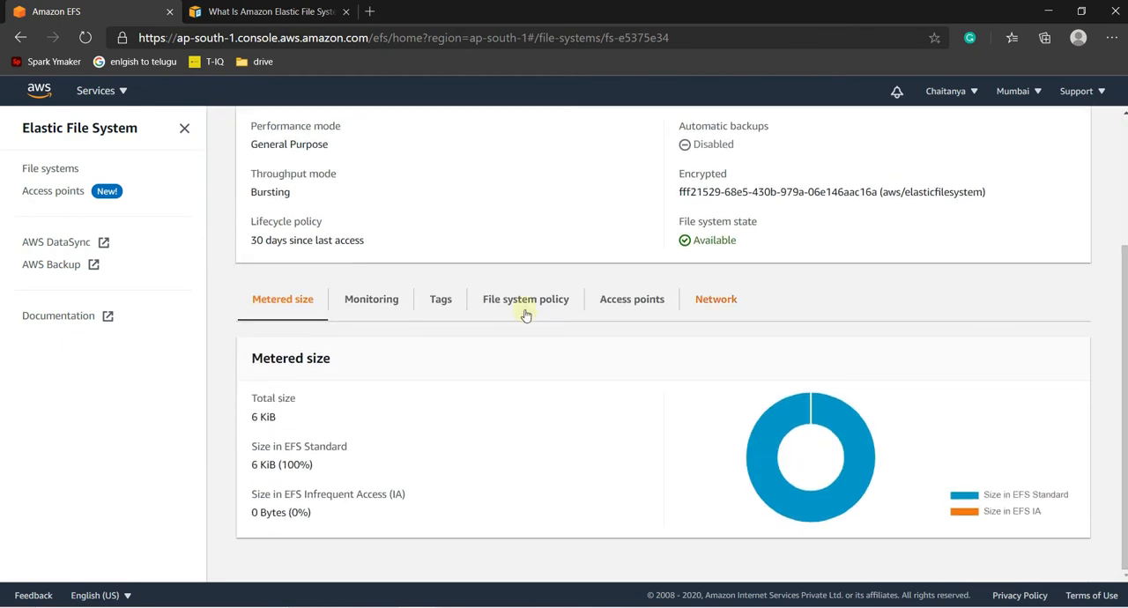
click(716, 302)
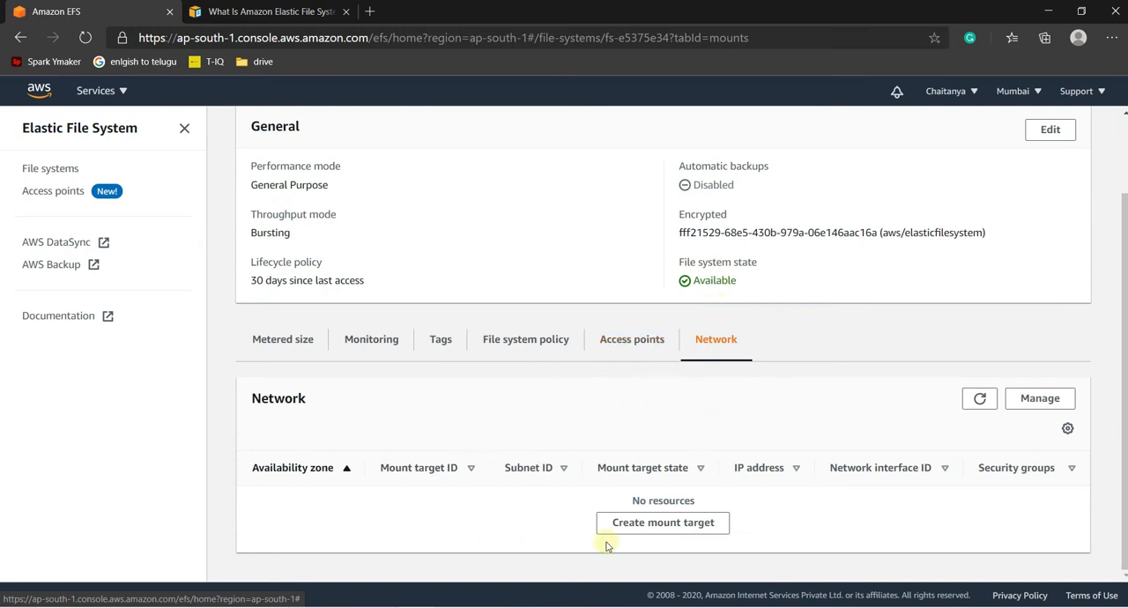
click(655, 524)
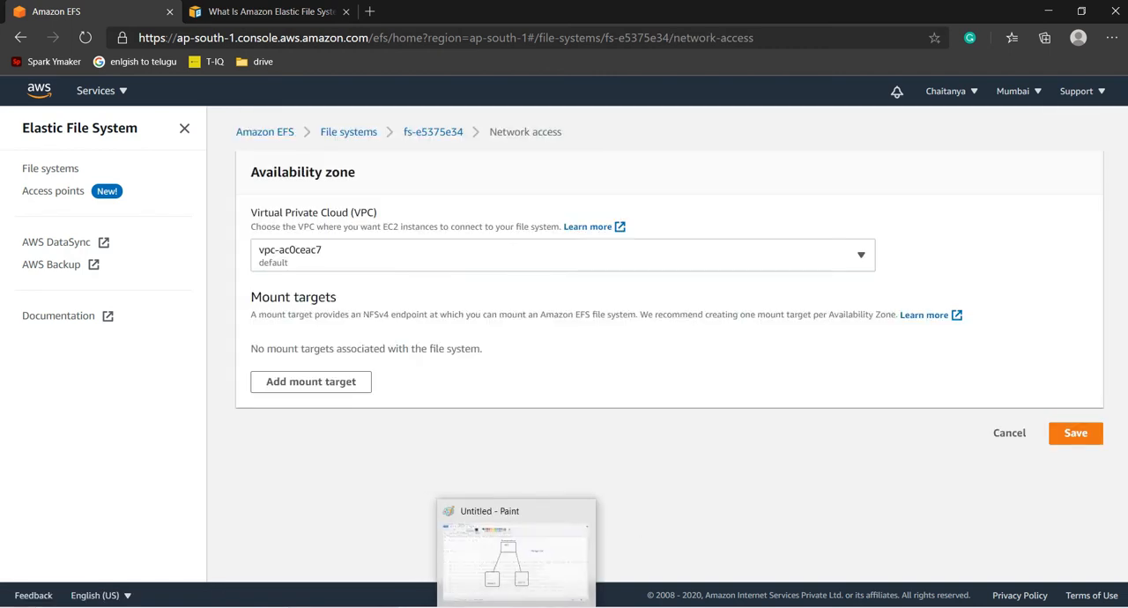
- Switch to the NFS diagram in Paint and add the text "abc" just right of the NFS server box
click(516, 606)
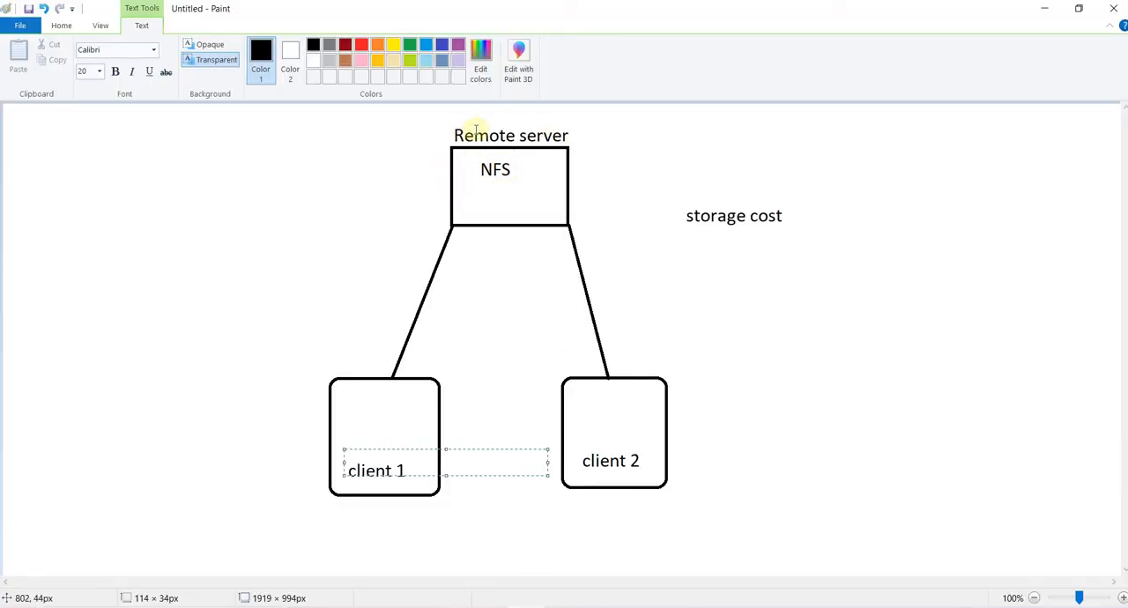
click(3, 137)
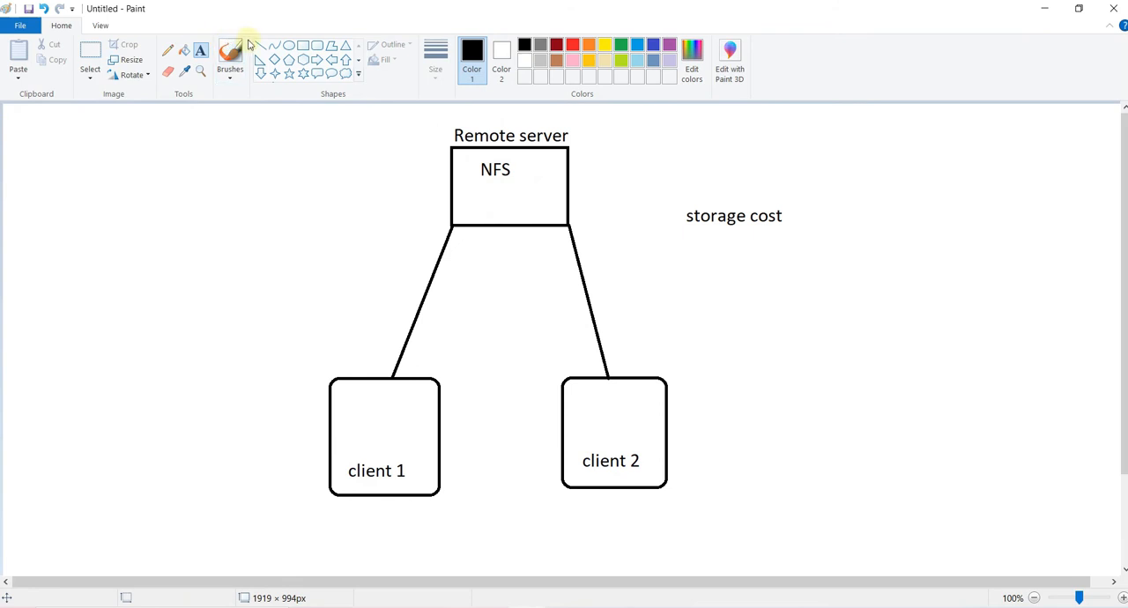
click(263, 46)
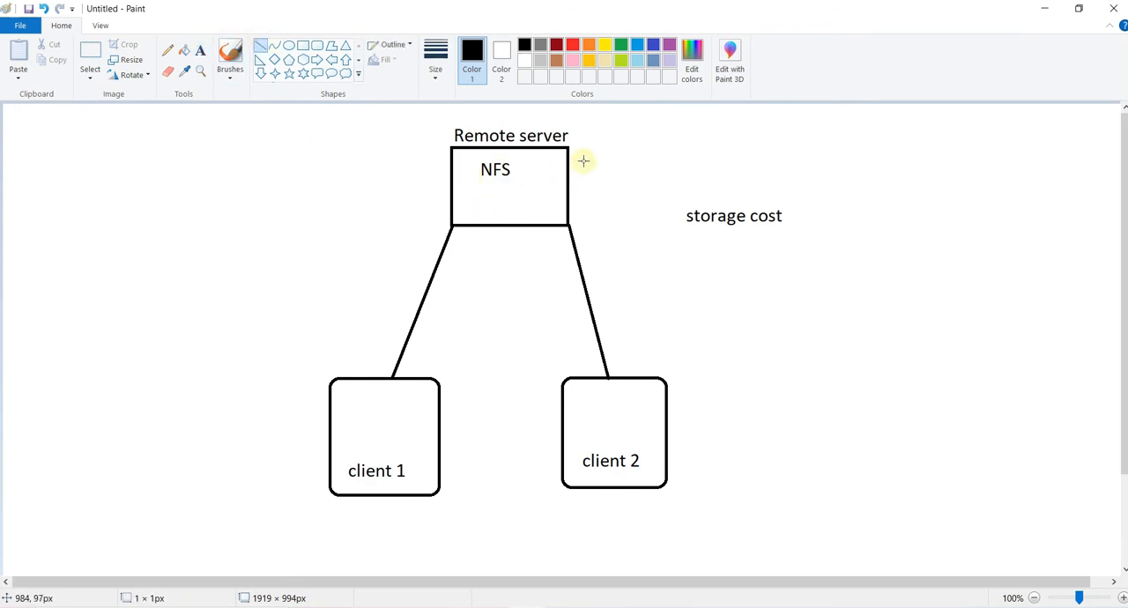
click(200, 51)
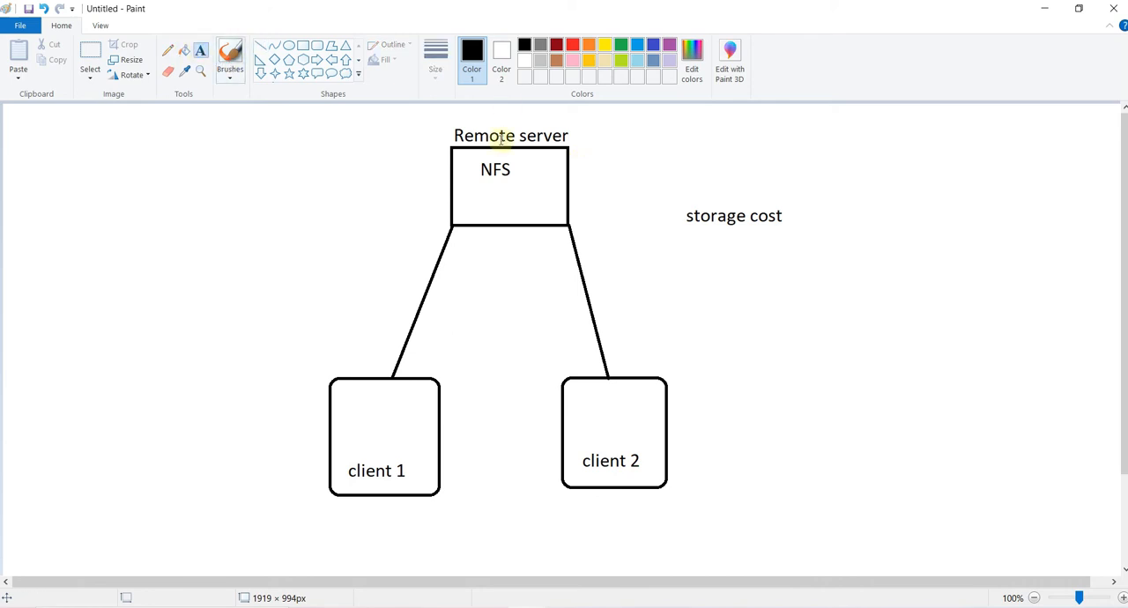
click(586, 163)
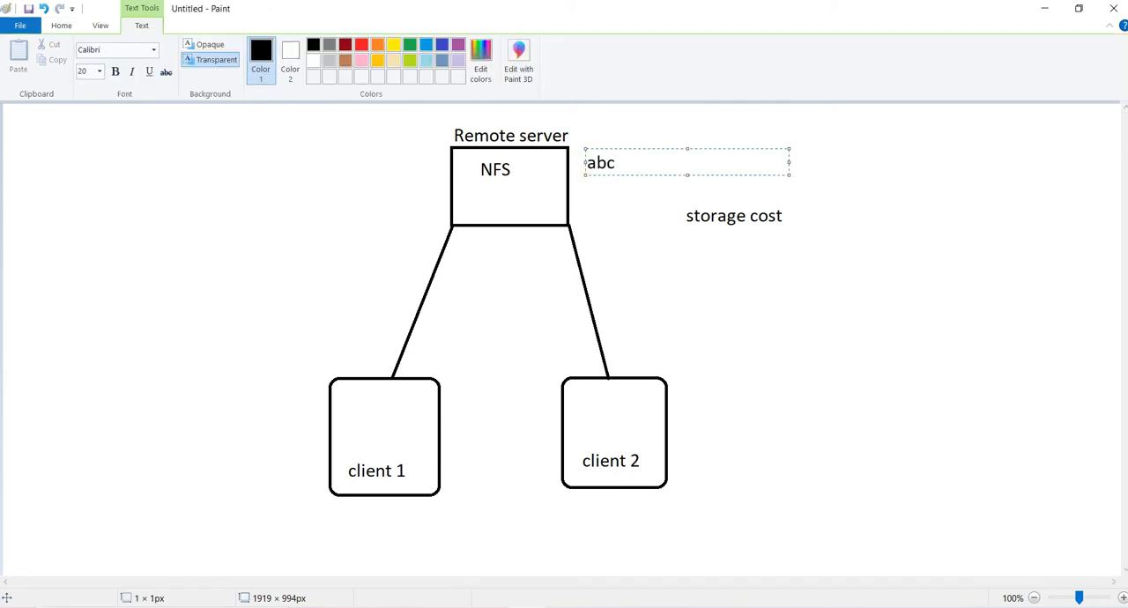
click(640, 188)
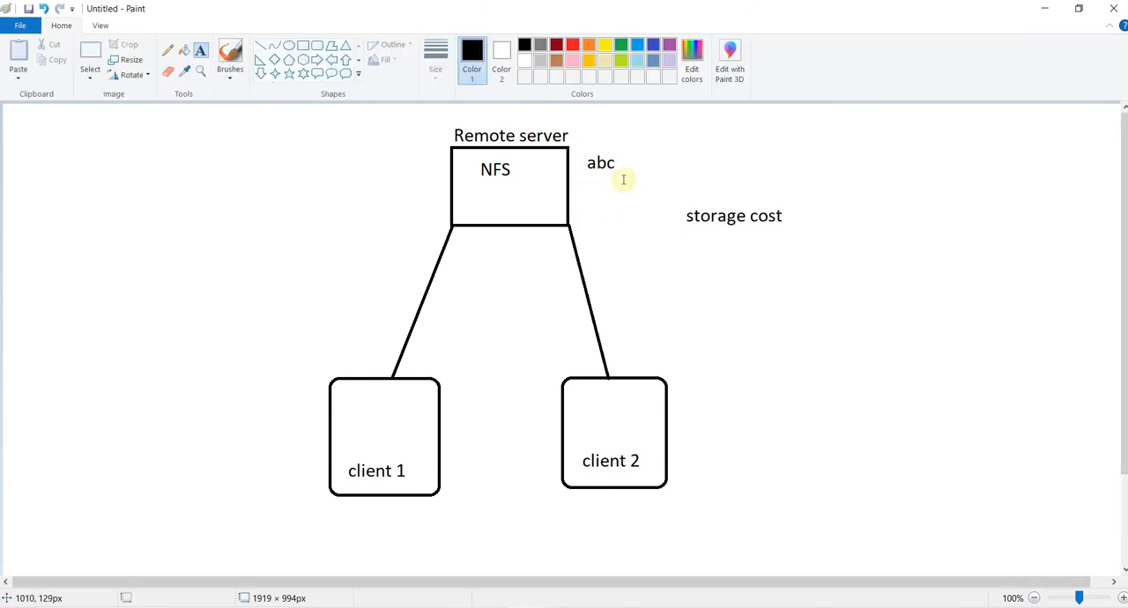